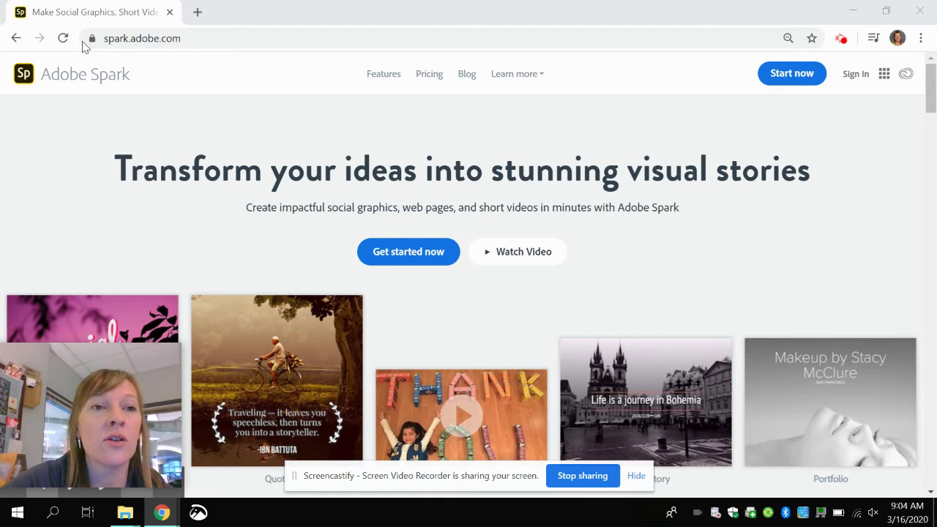
Leave the public Adobe Spark home page for the account sign-in page
{"action": "left_click_drag", "start_coordinate": [199, 37], "coordinate": [102, 38]}
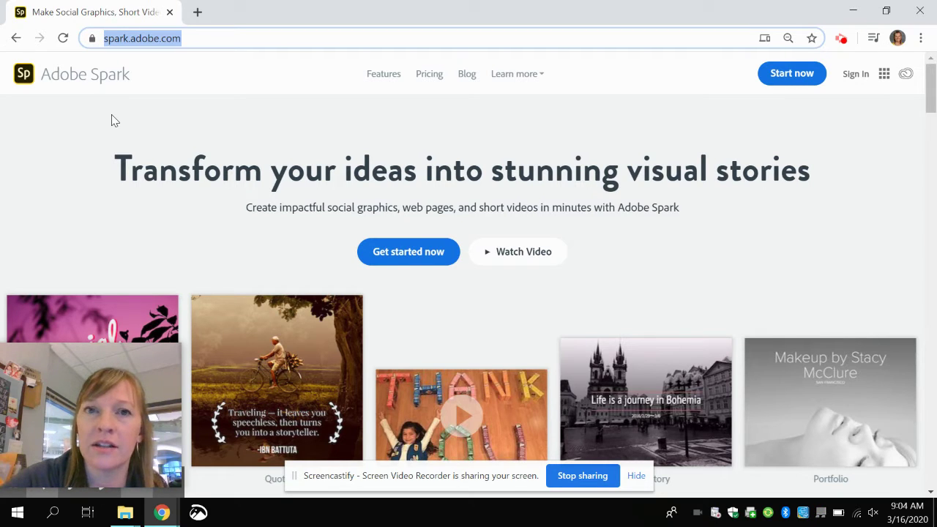
{"action": "left_click", "coordinate": [858, 126]}
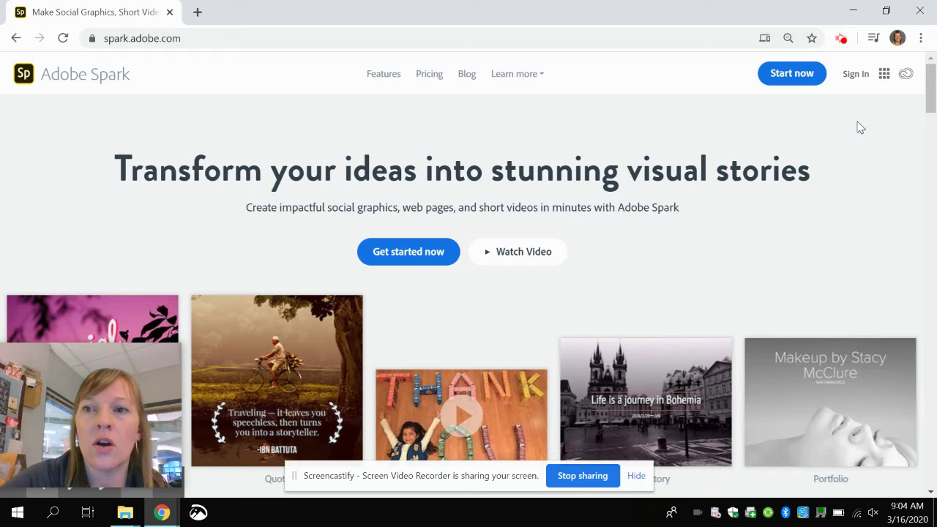
{"action": "left_click", "coordinate": [851, 76]}
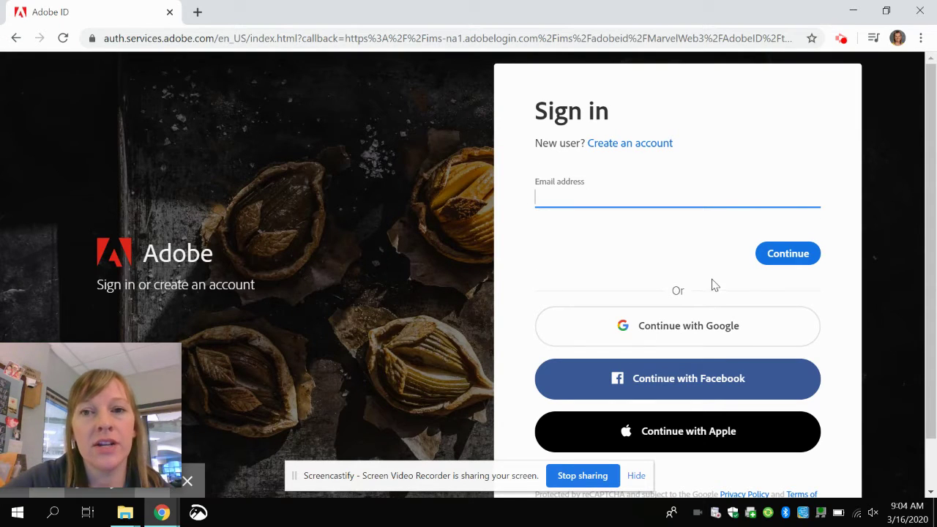
Sign in through Google with the school Enterprise ID account
{"action": "scroll", "coordinate": [674, 291], "scroll_direction": "down", "scroll_amount": 1}
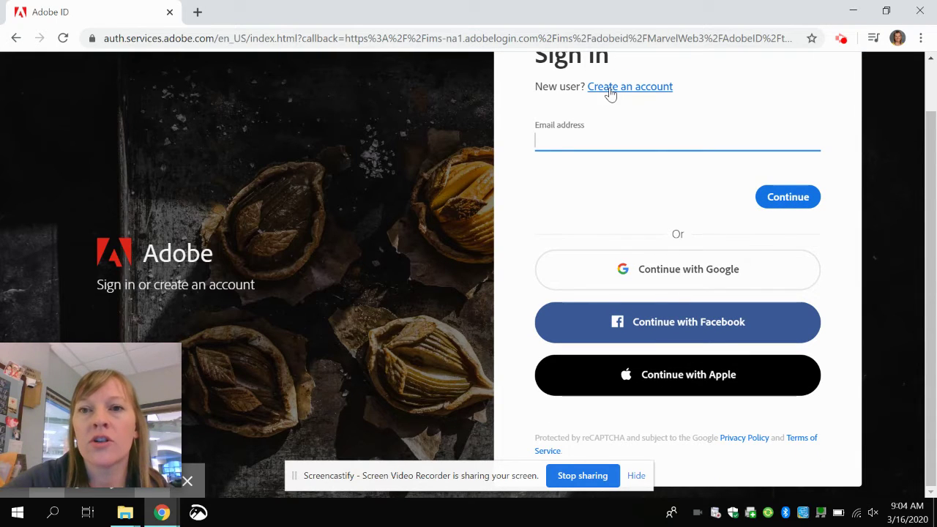
{"action": "left_click", "coordinate": [680, 271]}
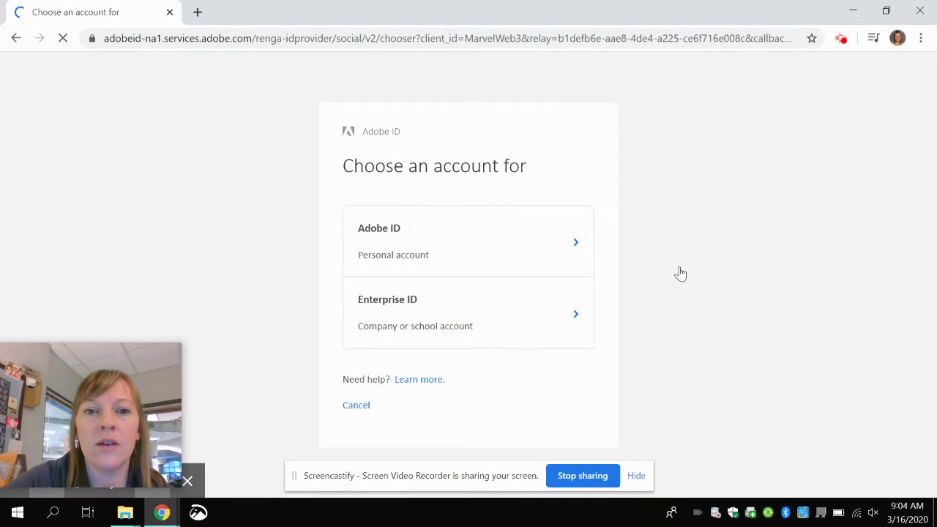
{"action": "left_click", "coordinate": [482, 313]}
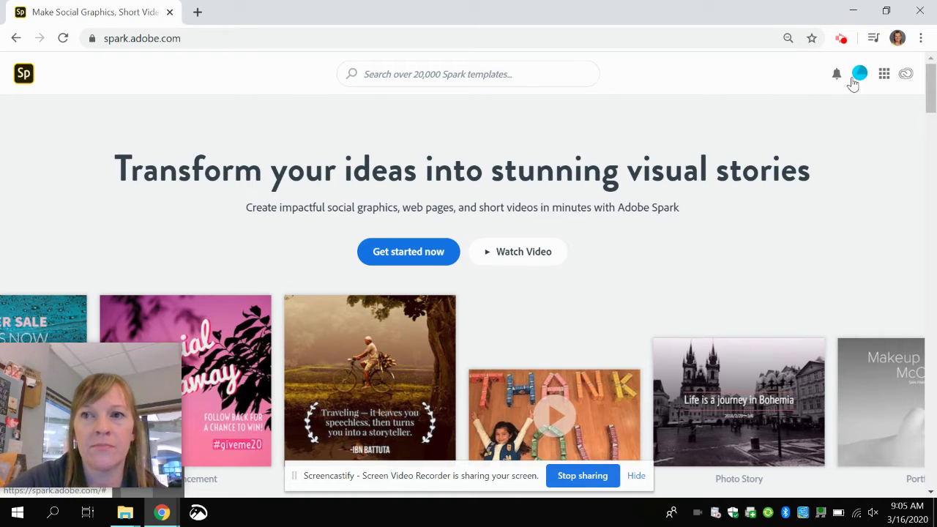
From the personal Spark home page, start a new Custom size graphic
{"action": "left_click", "coordinate": [24, 75]}
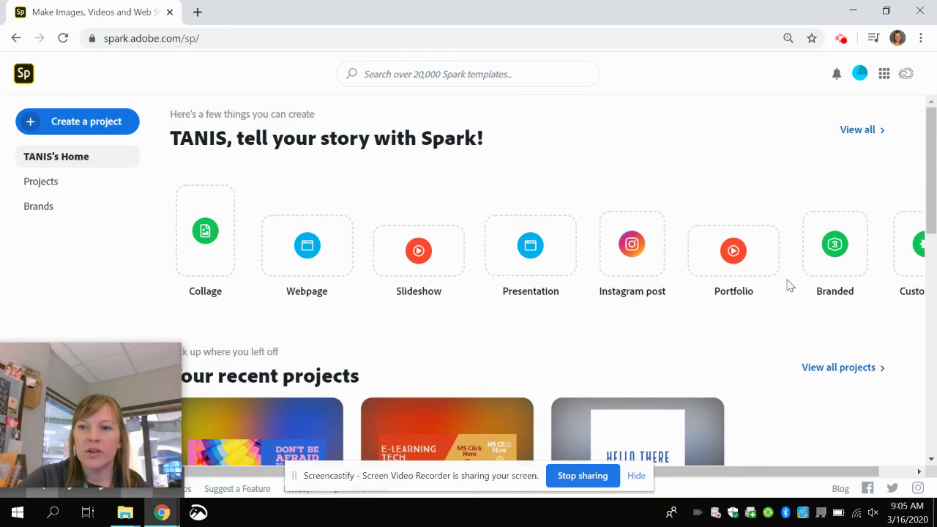
{"action": "scroll", "coordinate": [764, 303], "scroll_direction": "right", "scroll_amount": 1}
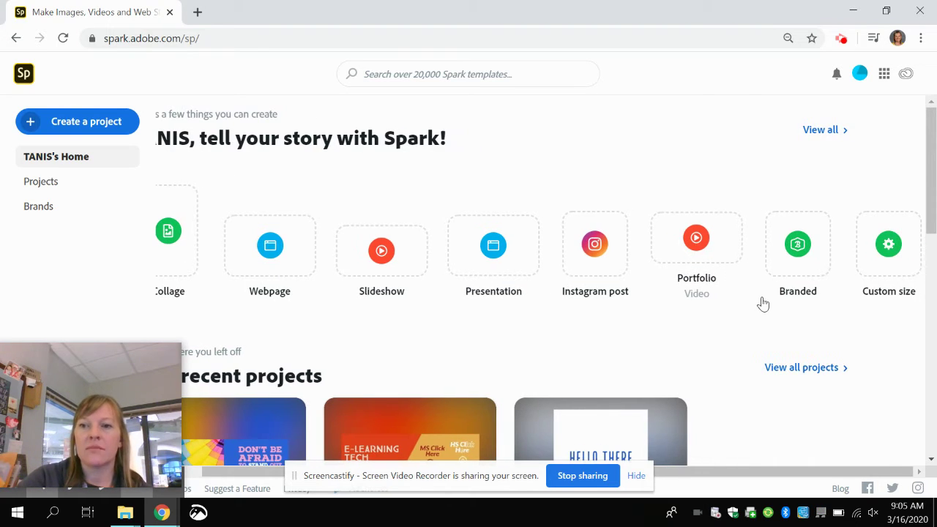
{"action": "left_click", "coordinate": [893, 247]}
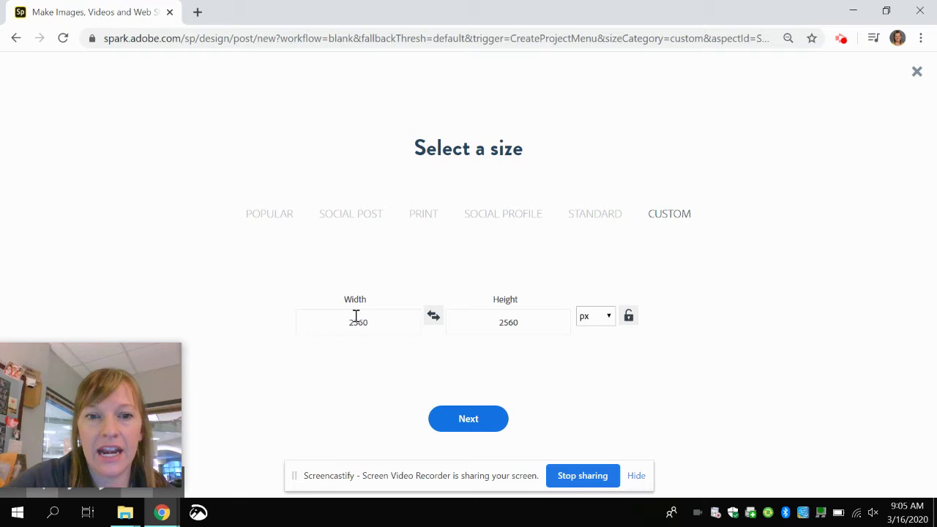
Set width and height to 500 px and continue to the editor
{"action": "left_click", "coordinate": [356, 321]}
{"action": "double_click", "coordinate": [362, 322]}
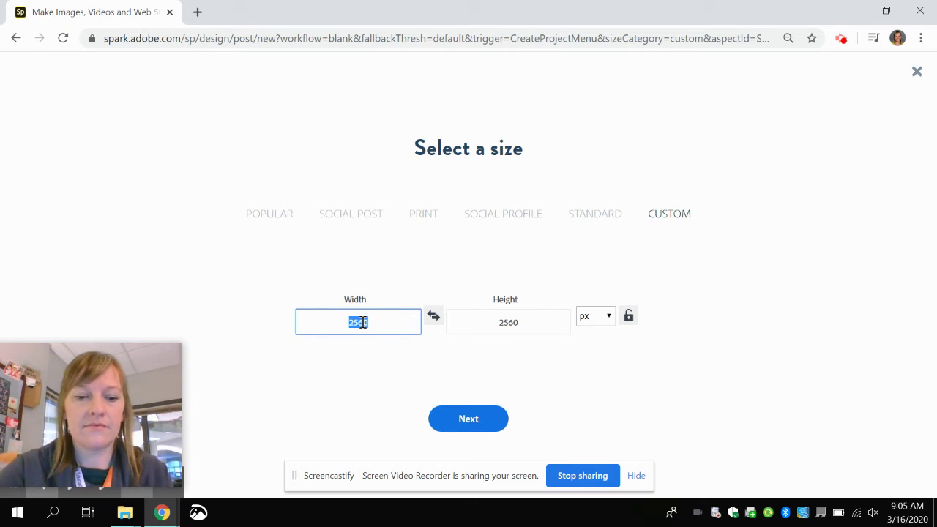
{"action": "type", "text": "500"}
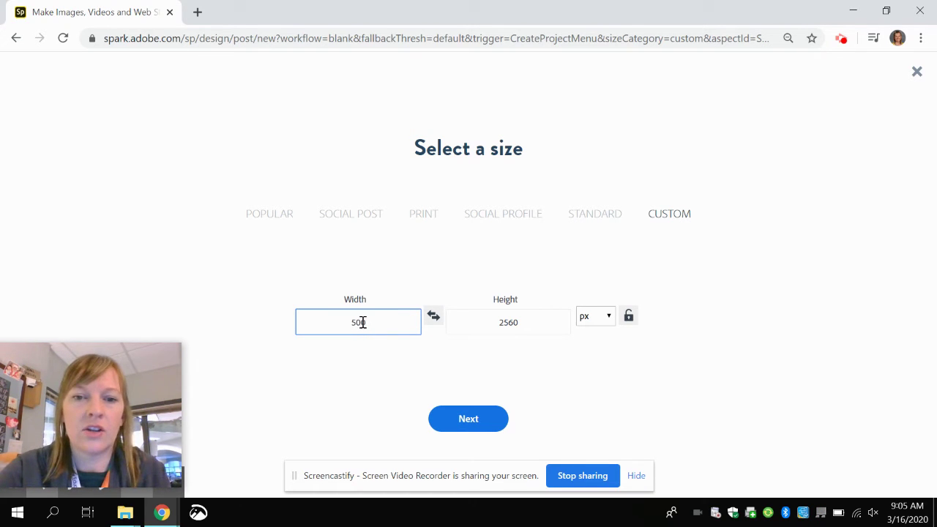
{"action": "key", "text": "Return"}
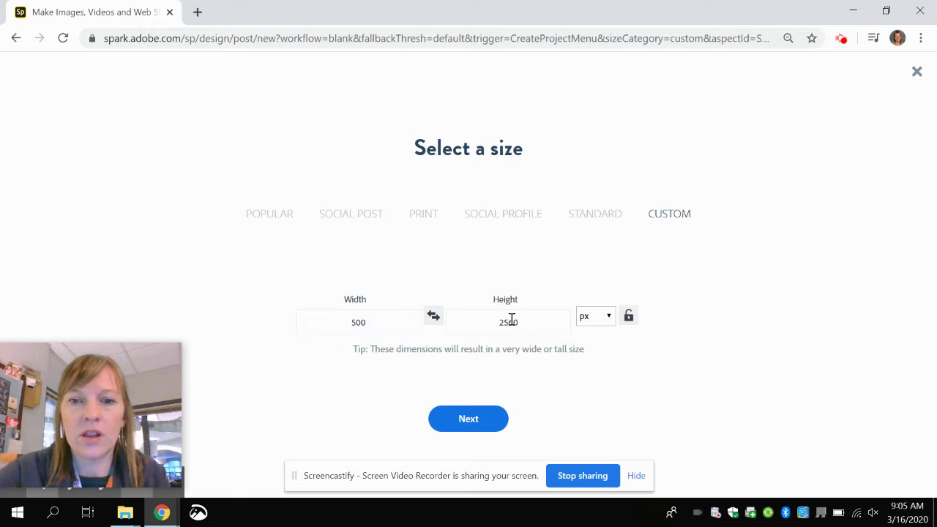
{"action": "left_click", "coordinate": [511, 319]}
{"action": "type", "text": "50"}
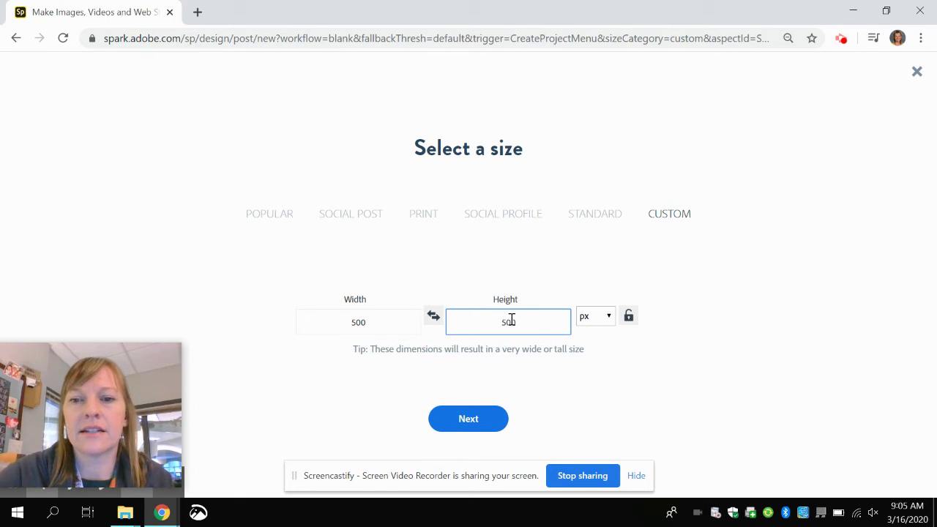
{"action": "left_click", "coordinate": [630, 350]}
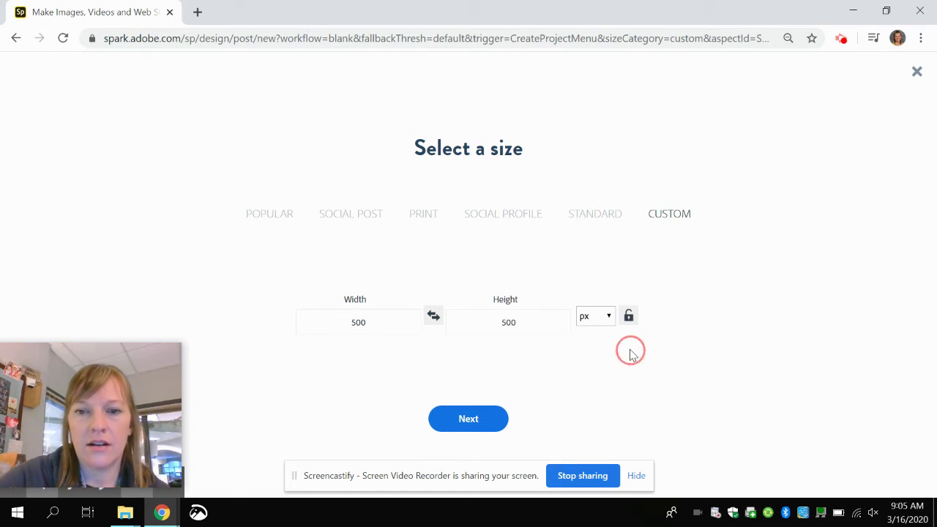
{"action": "left_click", "coordinate": [463, 420]}
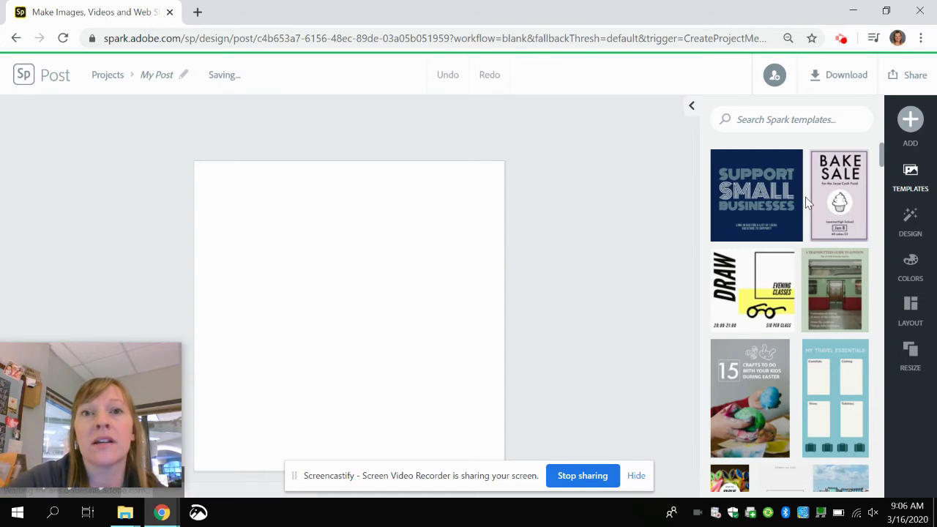
Search Spark templates for 'health' and scroll through the results
{"action": "scroll", "coordinate": [732, 258], "scroll_direction": "down", "scroll_amount": 10}
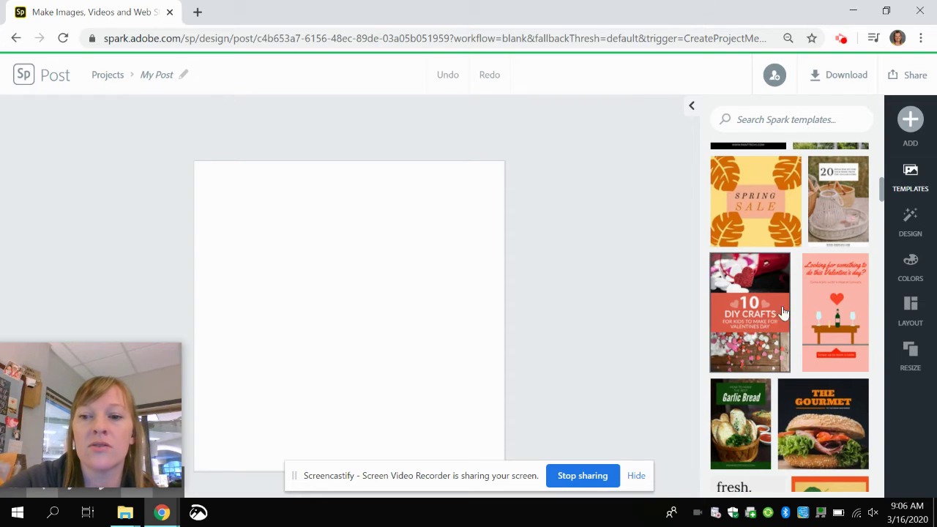
{"action": "scroll", "coordinate": [754, 333], "scroll_direction": "up", "scroll_amount": 10}
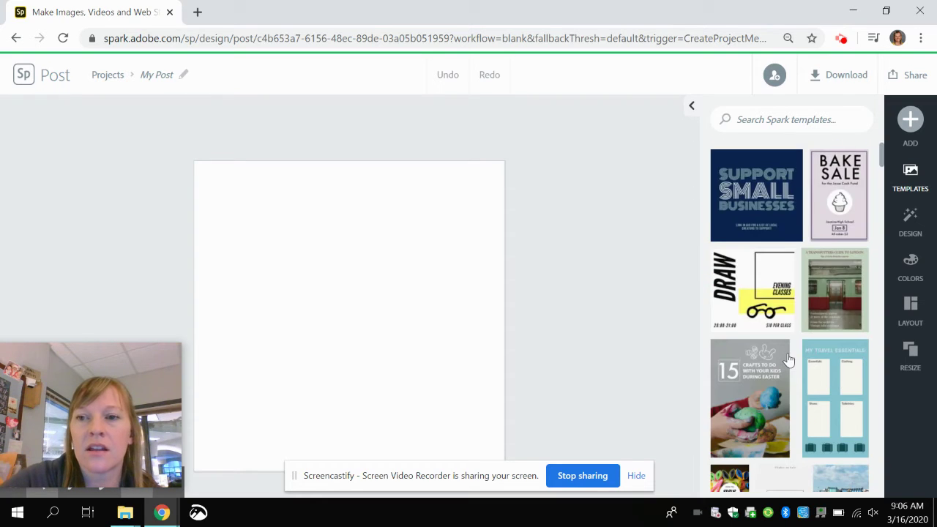
{"action": "left_click", "coordinate": [795, 119]}
{"action": "type", "text": "bo"}
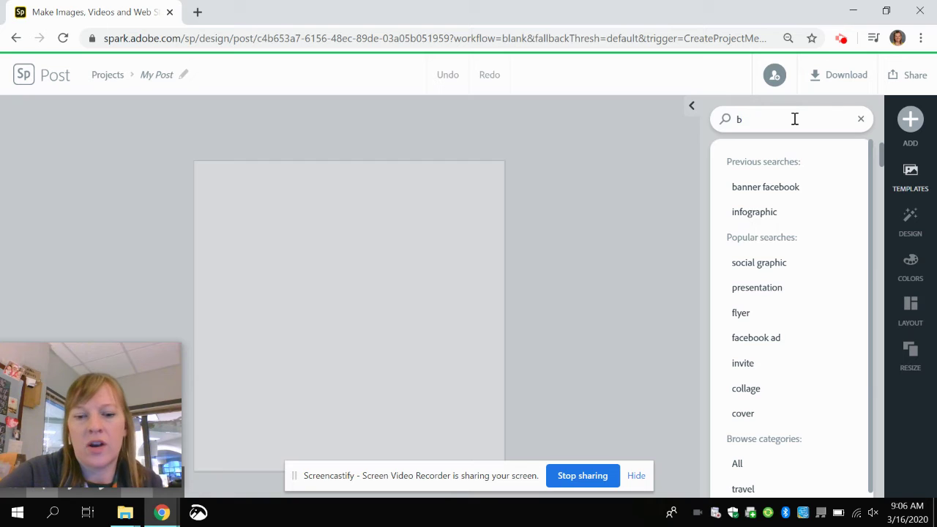
{"action": "key", "text": "BackSpace"}
{"action": "type", "text": "hea"}
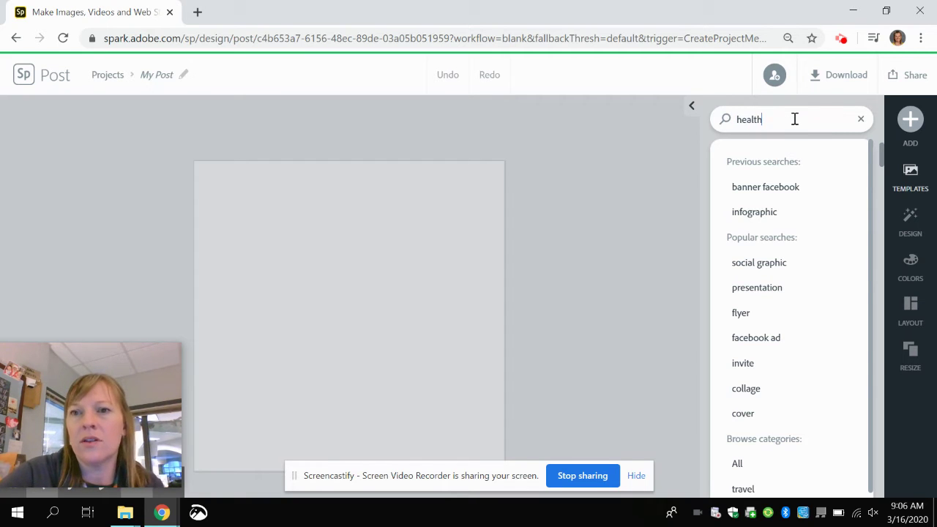
{"action": "type", "text": "lth"}
{"action": "key", "text": "Return"}
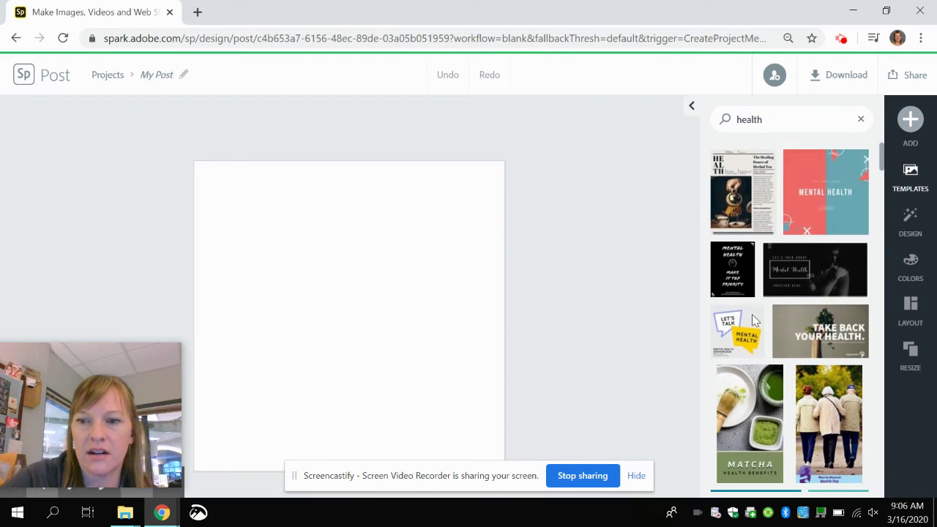
{"action": "scroll", "coordinate": [758, 330], "scroll_direction": "down", "scroll_amount": 3}
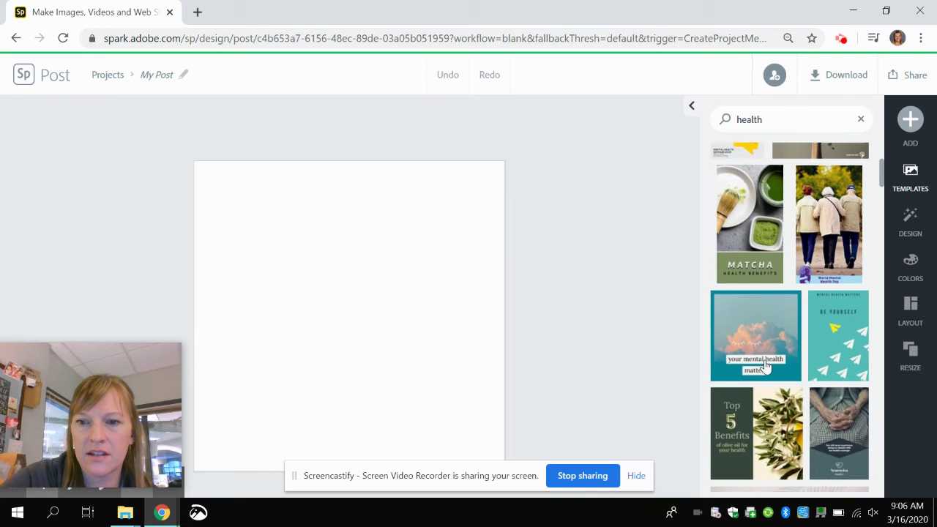
Create the post from the 'your mental health matters' cloud template
{"action": "left_click", "coordinate": [776, 315]}
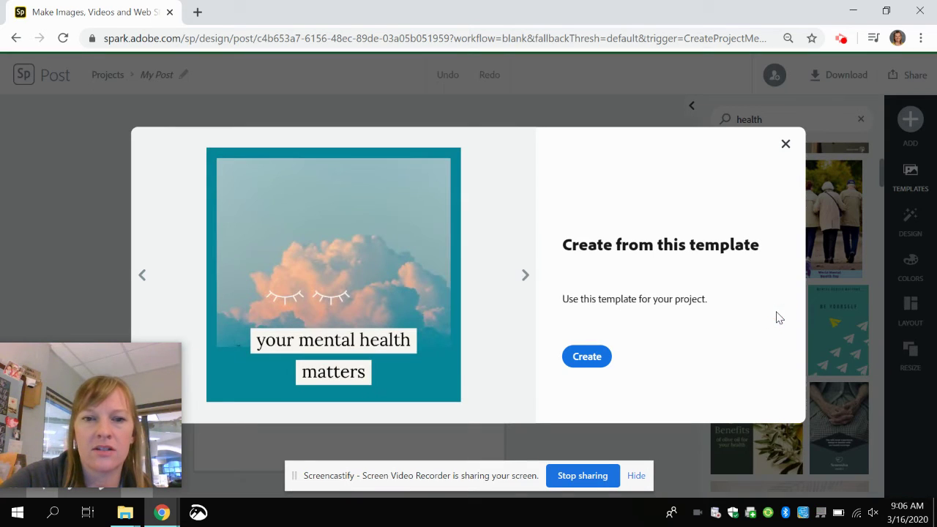
{"action": "left_click", "coordinate": [588, 357]}
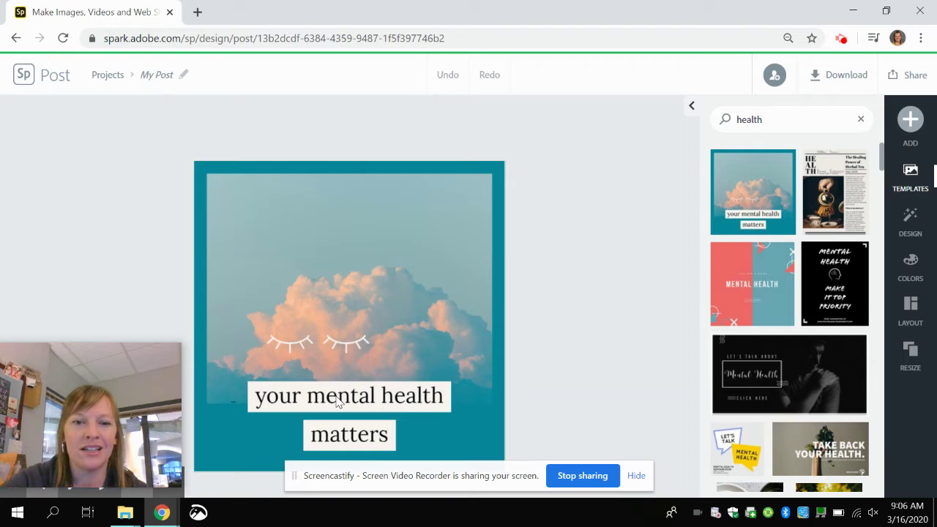
Replace the 'your mental health matters' caption text with 'Stay healthy!'
{"action": "left_click", "coordinate": [369, 395]}
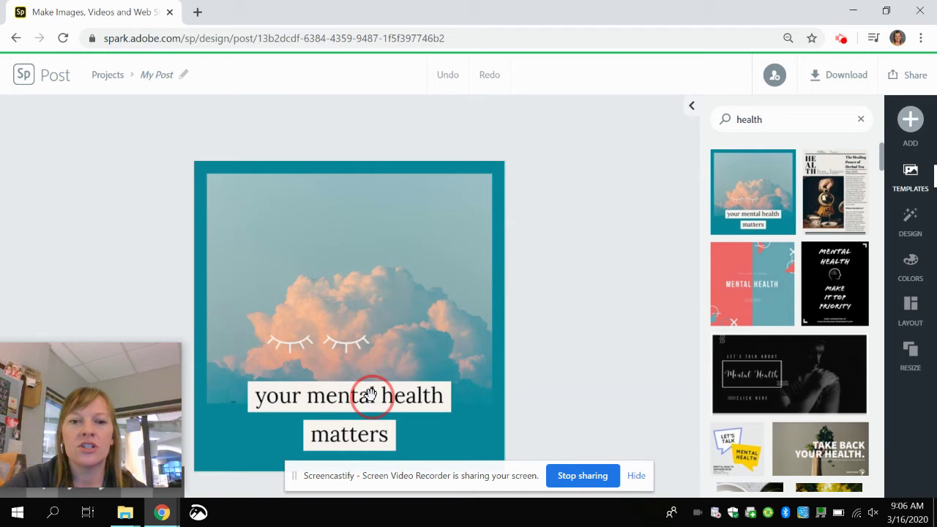
{"action": "left_click", "coordinate": [370, 395]}
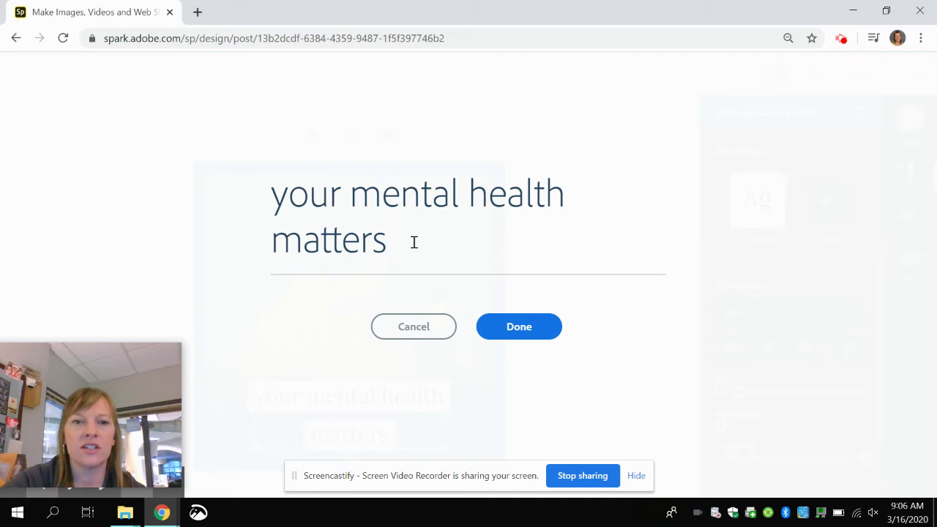
{"action": "triple_click", "coordinate": [249, 196]}
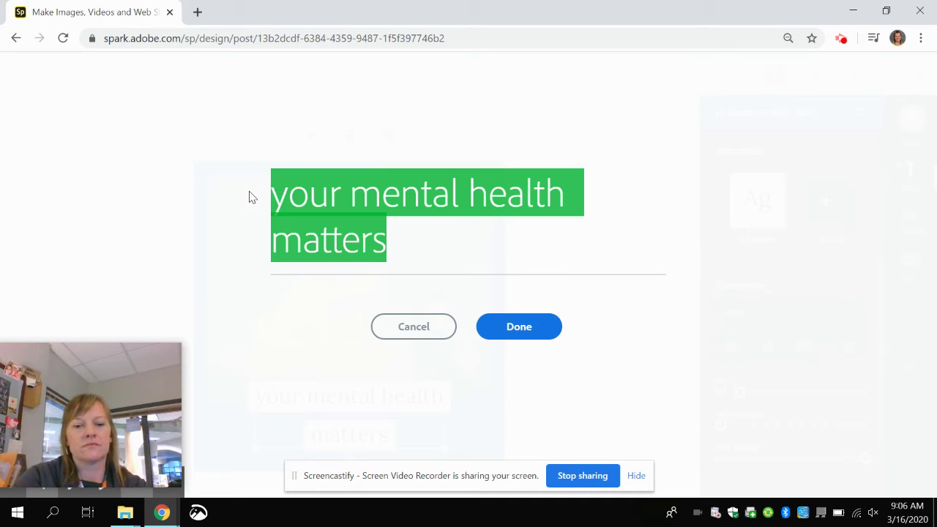
{"action": "type", "text": "Stay healhty"}
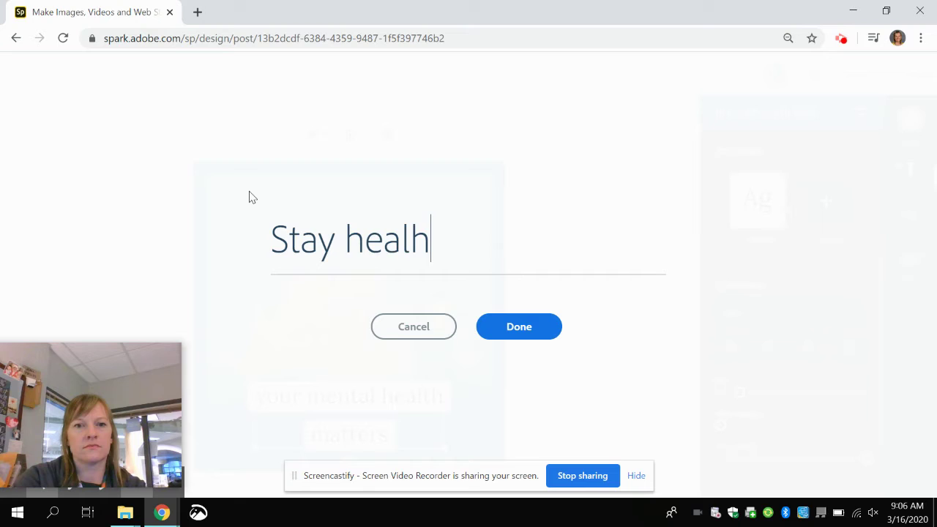
{"action": "key", "text": "BackSpace"}
{"action": "key", "text": "BackSpace"}
{"action": "key", "text": "BackSpace"}
{"action": "key", "text": "BackSpace"}
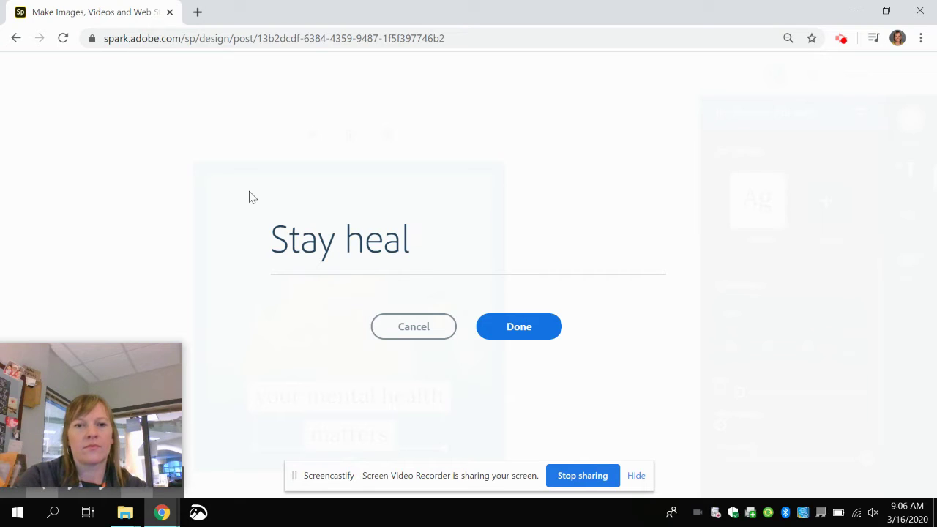
{"action": "type", "text": "thy my firen"}
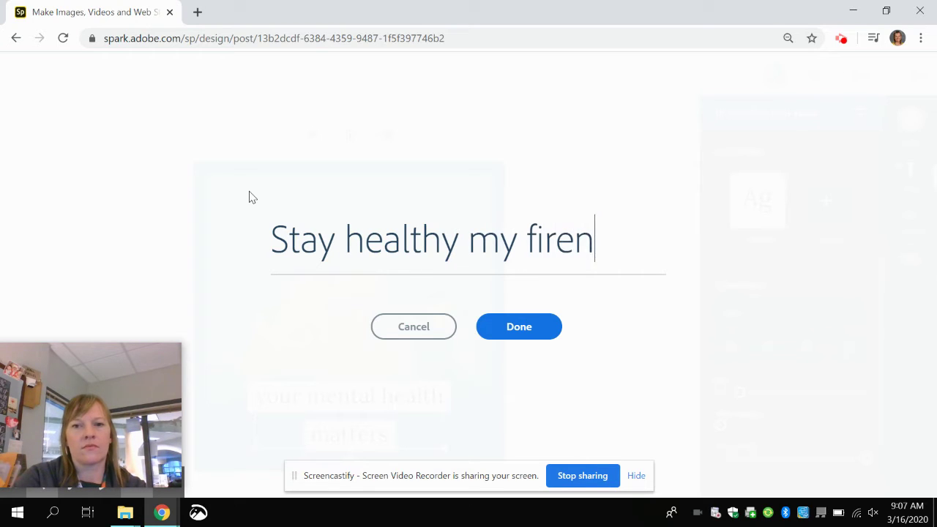
{"action": "type", "text": "d"}
{"action": "key", "text": "BackSpace"}
{"action": "key", "text": "BackSpace"}
{"action": "key", "text": "BackSpace"}
{"action": "key", "text": "BackSpace"}
{"action": "key", "text": "BackSpace"}
{"action": "key", "text": "BackSpace"}
{"action": "key", "text": "BackSpace"}
{"action": "key", "text": "BackSpace"}
{"action": "key", "text": "BackSpace"}
{"action": "key", "text": "BackSpace"}
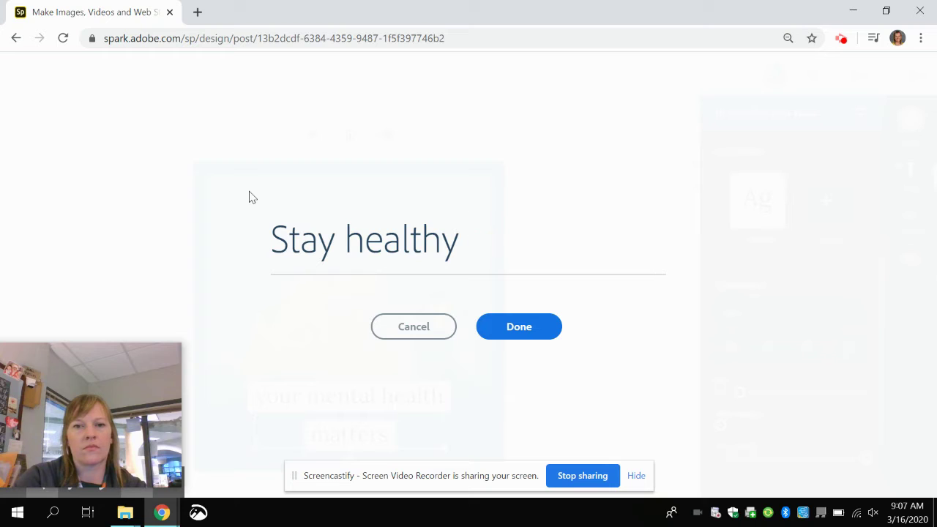
{"action": "type", "text": "!"}
{"action": "left_click", "coordinate": [502, 337]}
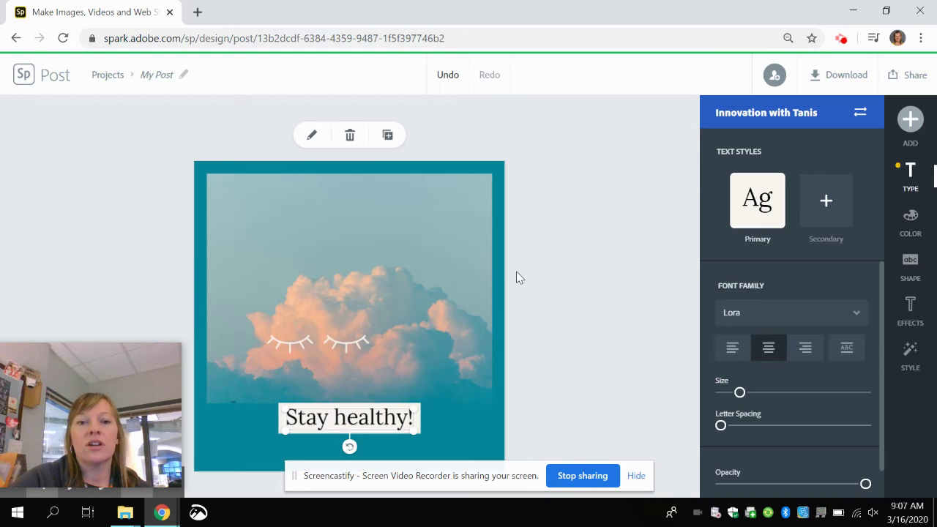
Apply the Multiply filter to the cloud photo
{"action": "left_click", "coordinate": [370, 223]}
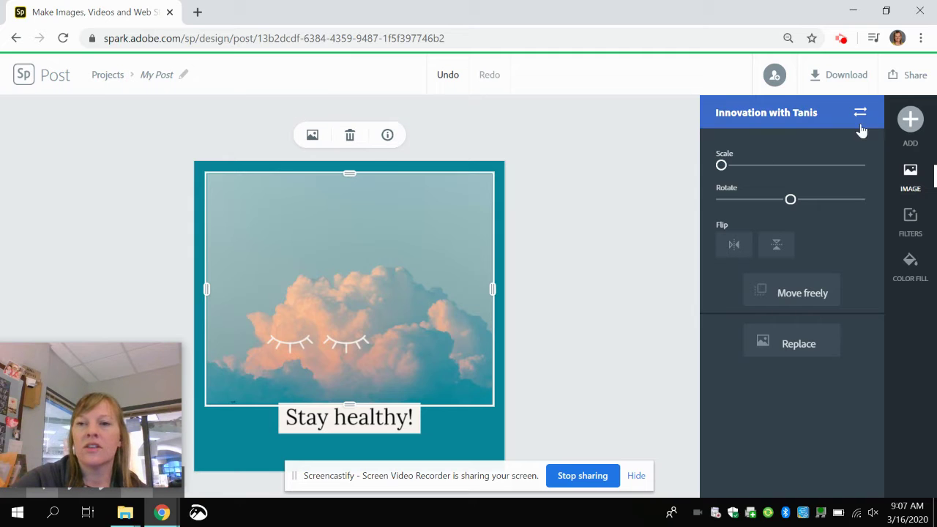
{"action": "left_click", "coordinate": [913, 229]}
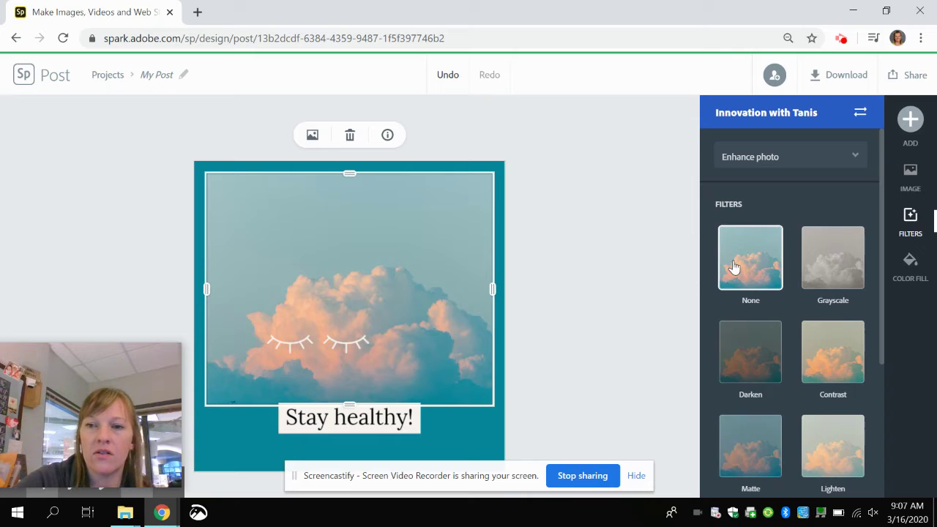
{"action": "scroll", "coordinate": [763, 317], "scroll_direction": "down", "scroll_amount": 1}
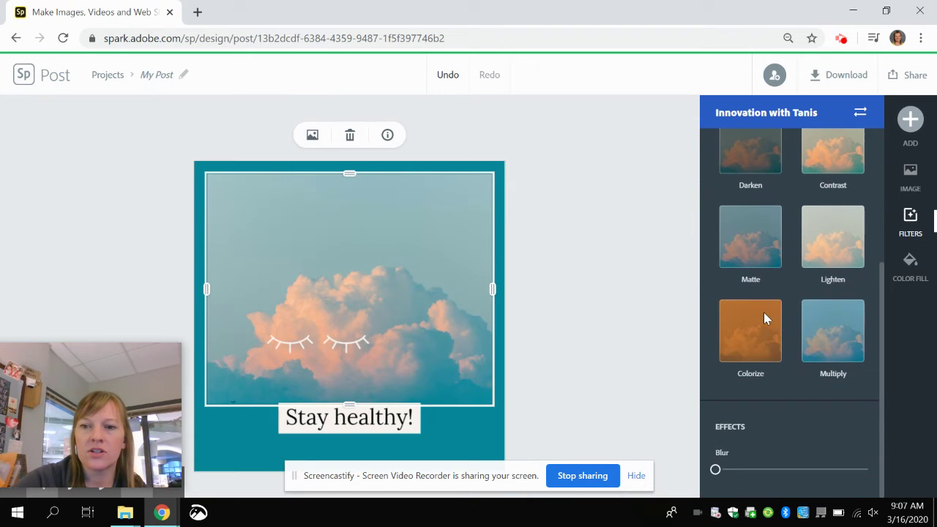
{"action": "left_click", "coordinate": [820, 354]}
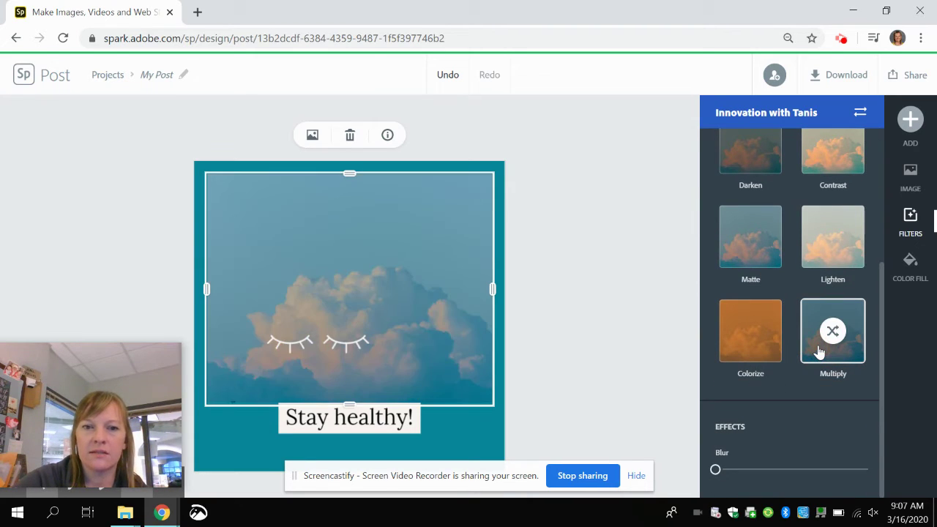
Try a blue colour fill on the photo, then undo it
{"action": "left_click", "coordinate": [911, 265]}
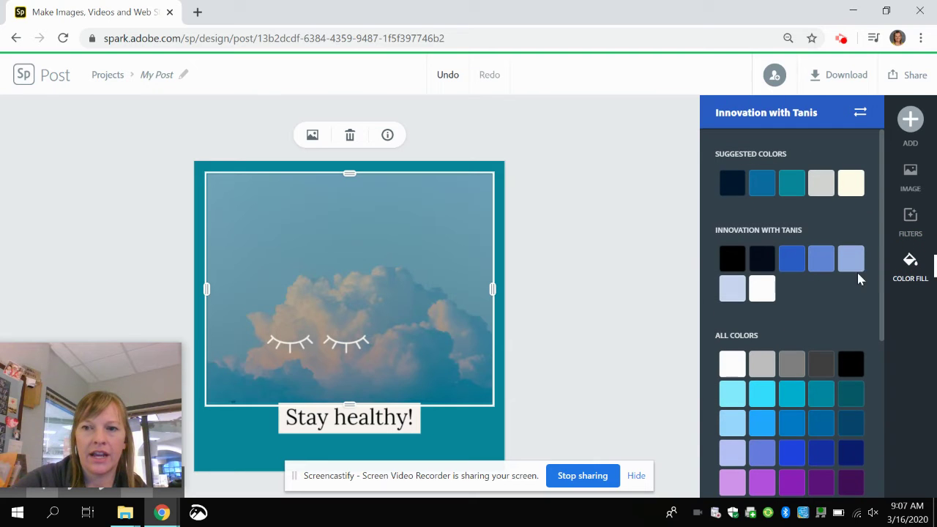
{"action": "left_click", "coordinate": [794, 270]}
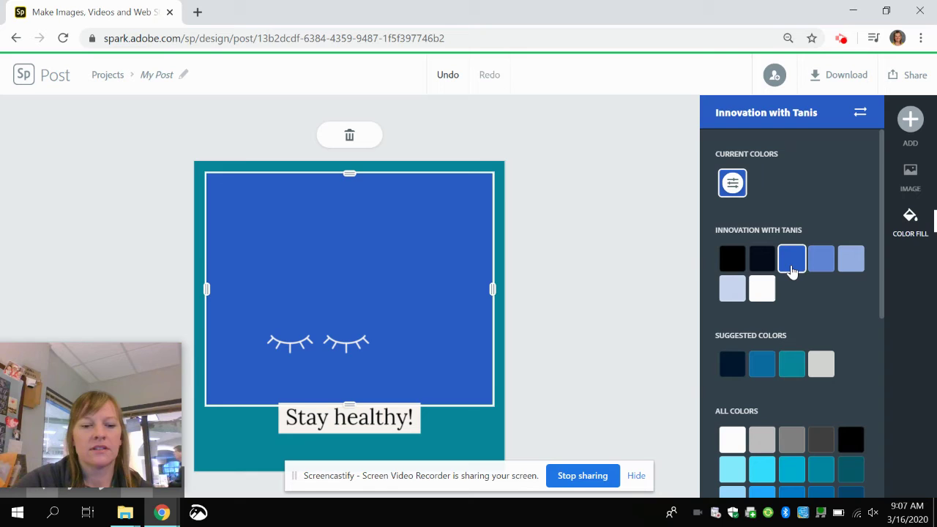
{"action": "key", "text": "ctrl+z"}
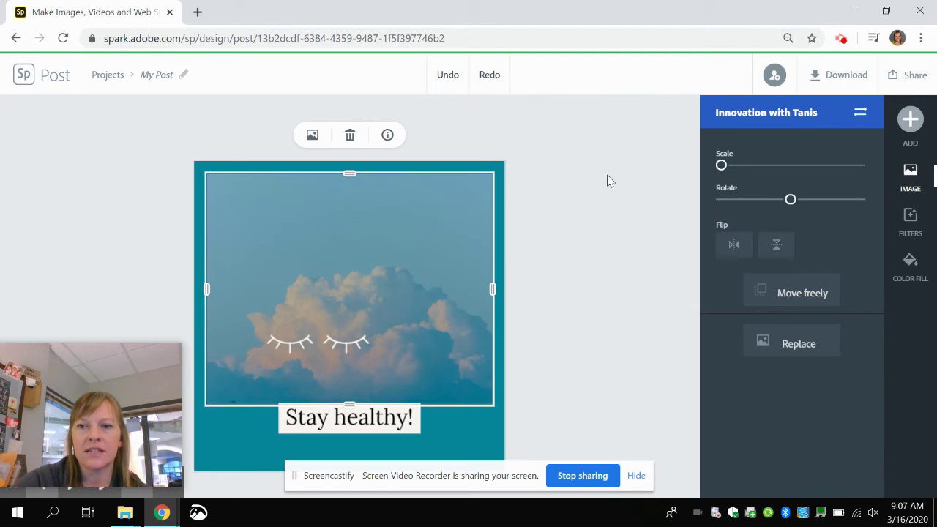
Create a new post from the coral-and-teal MENTAL HEALTH template
{"action": "left_click", "coordinate": [559, 275]}
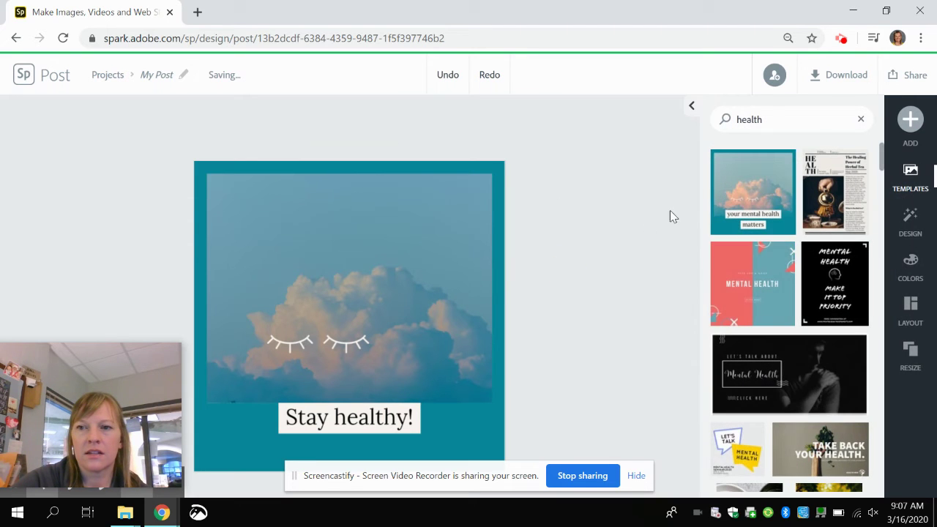
{"action": "left_click", "coordinate": [752, 288]}
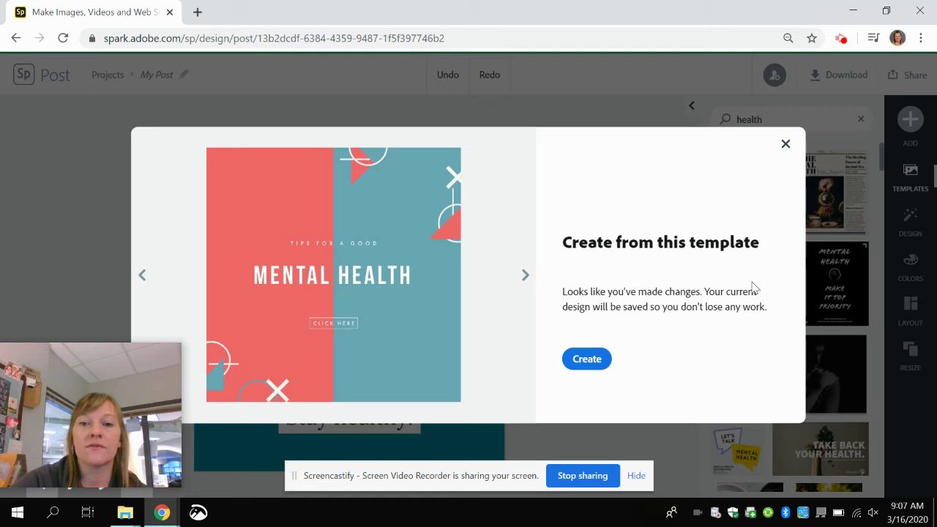
{"action": "left_click", "coordinate": [579, 359]}
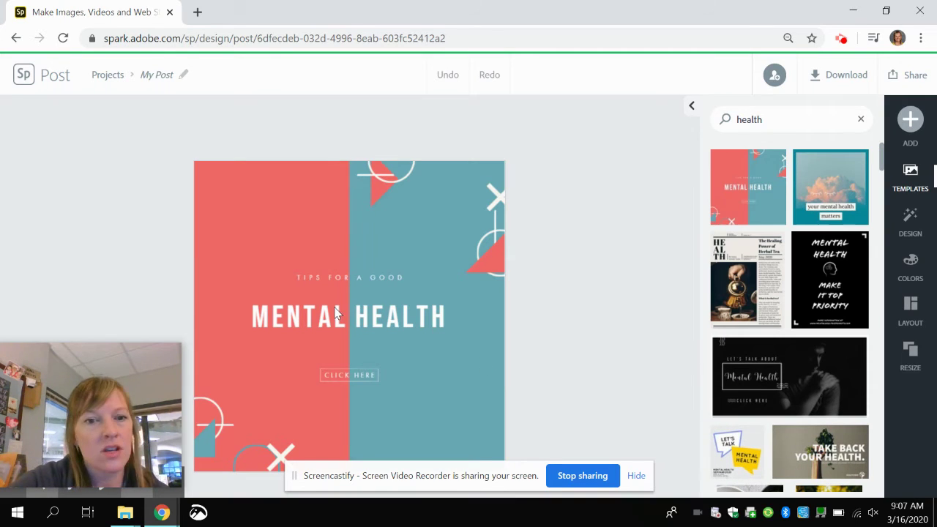
Change the MENTAL HEALTH heading to 'Diagnostic Testing'
{"action": "double_click", "coordinate": [351, 318]}
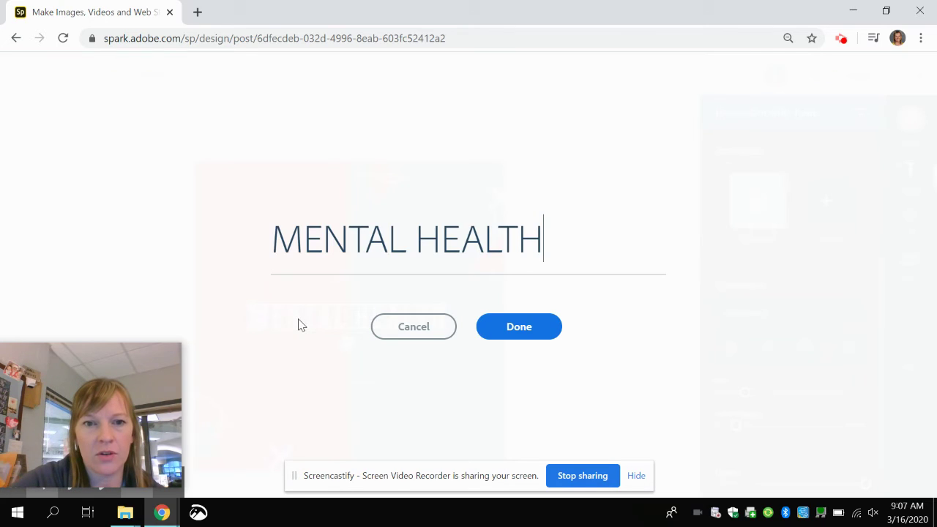
{"action": "triple_click", "coordinate": [393, 251]}
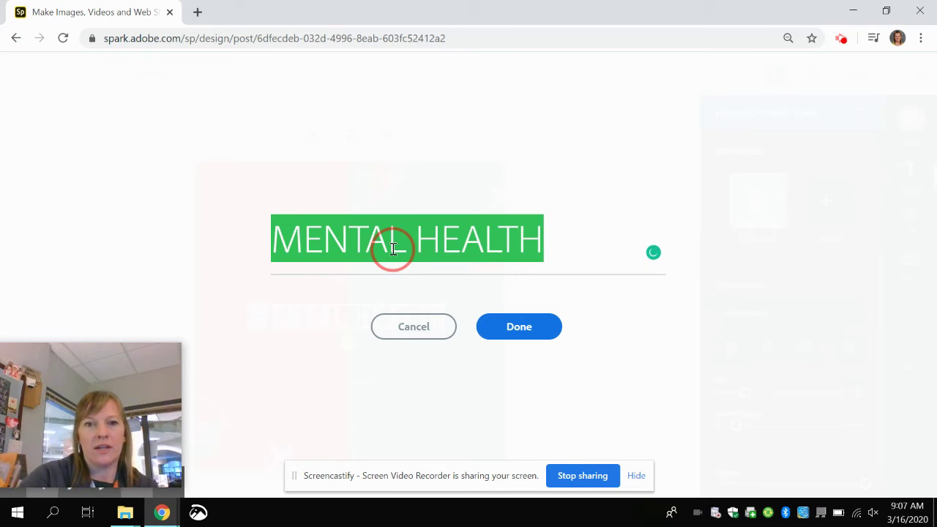
{"action": "type", "text": "Diag"}
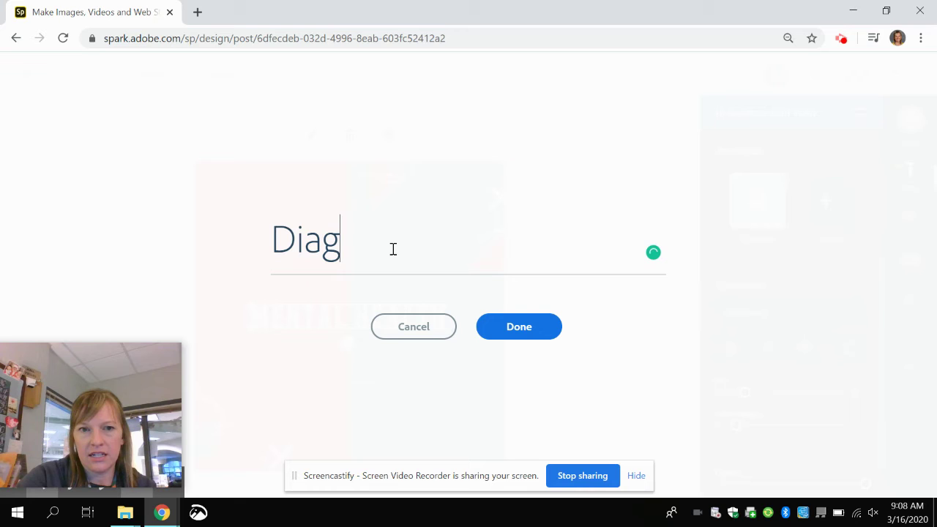
{"action": "type", "text": "nostic T"}
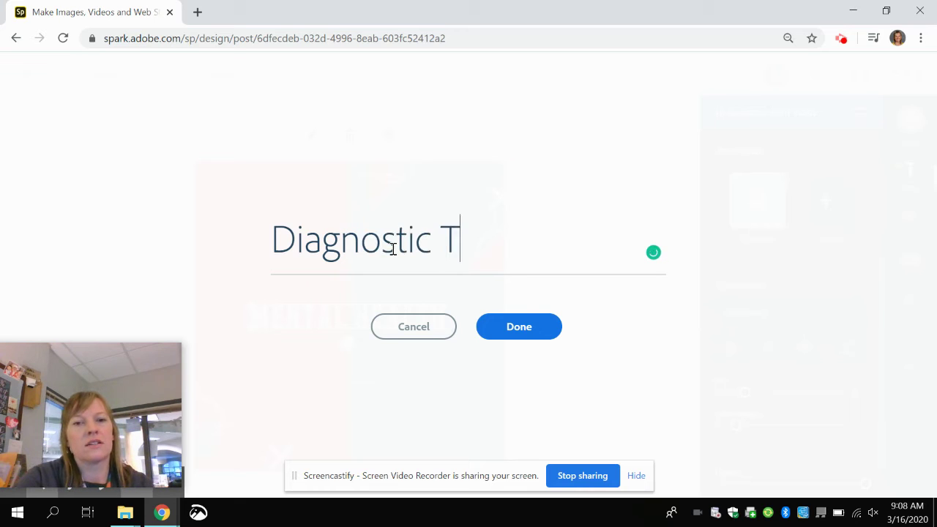
{"action": "type", "text": "esting"}
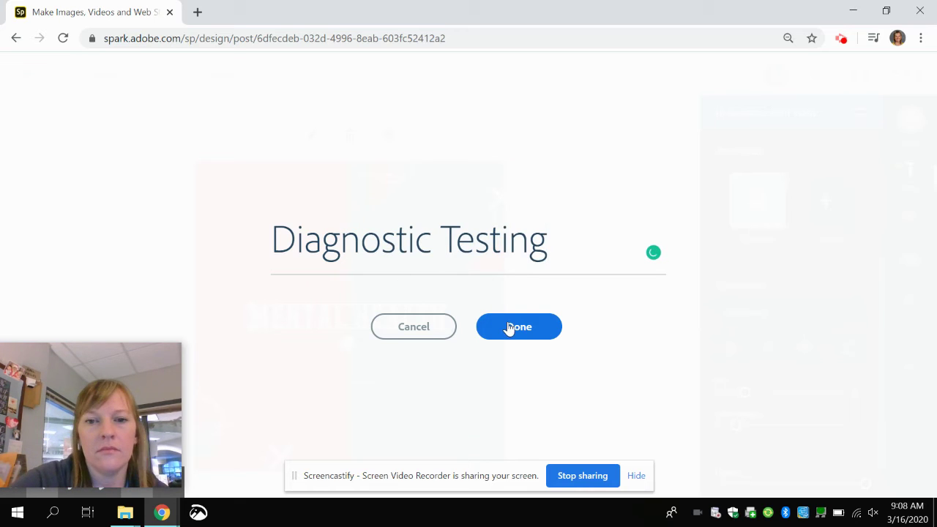
{"action": "left_click", "coordinate": [508, 326]}
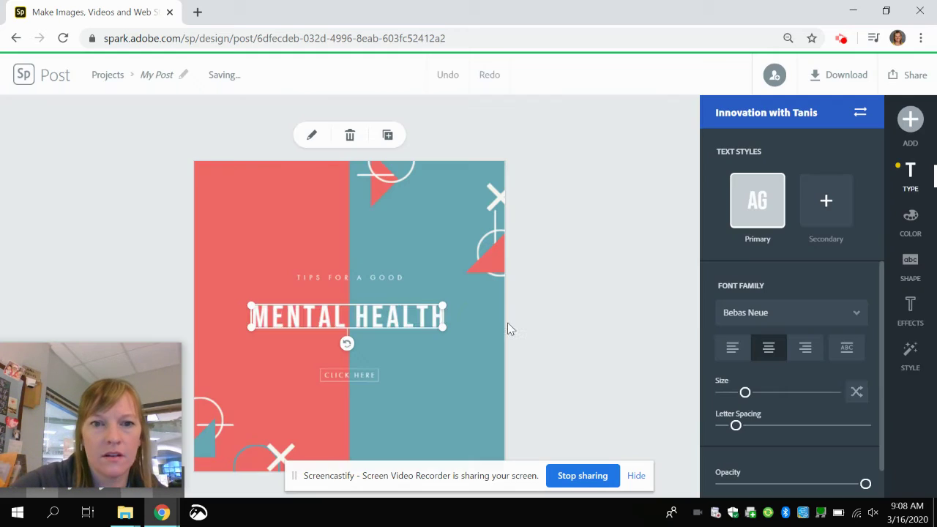
Remove the TIPS FOR A GOOD line and the CLICK HERE element
{"action": "left_click", "coordinate": [345, 276]}
{"action": "key", "text": "Escape"}
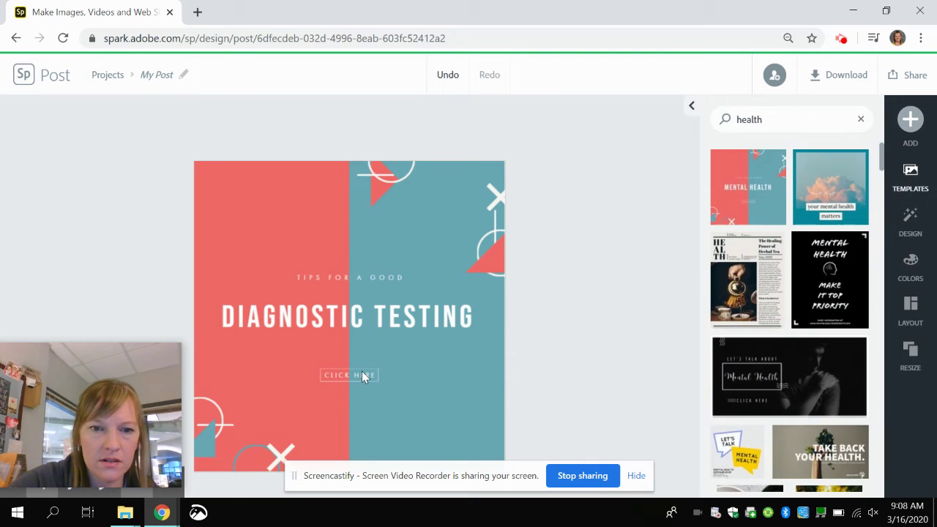
{"action": "left_click", "coordinate": [361, 375]}
{"action": "key", "text": "Escape"}
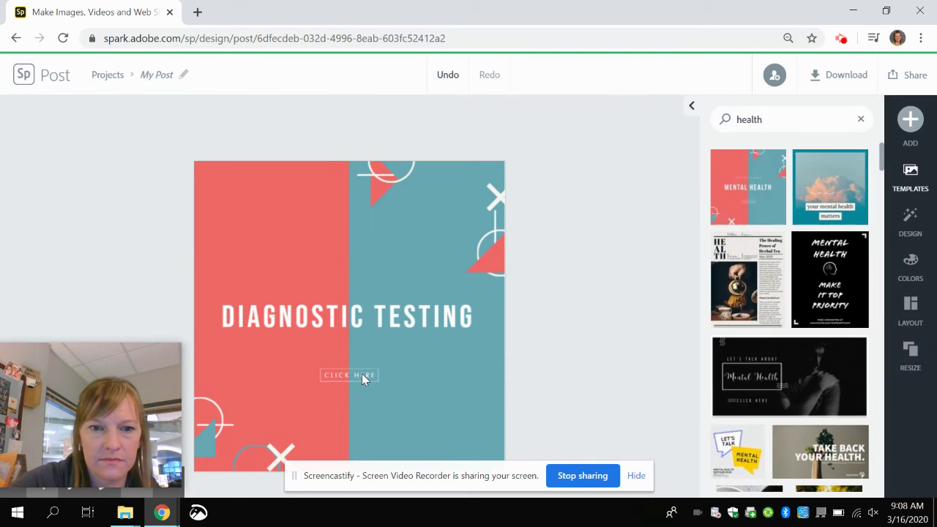
{"action": "left_click", "coordinate": [361, 376]}
{"action": "key", "text": "Delete"}
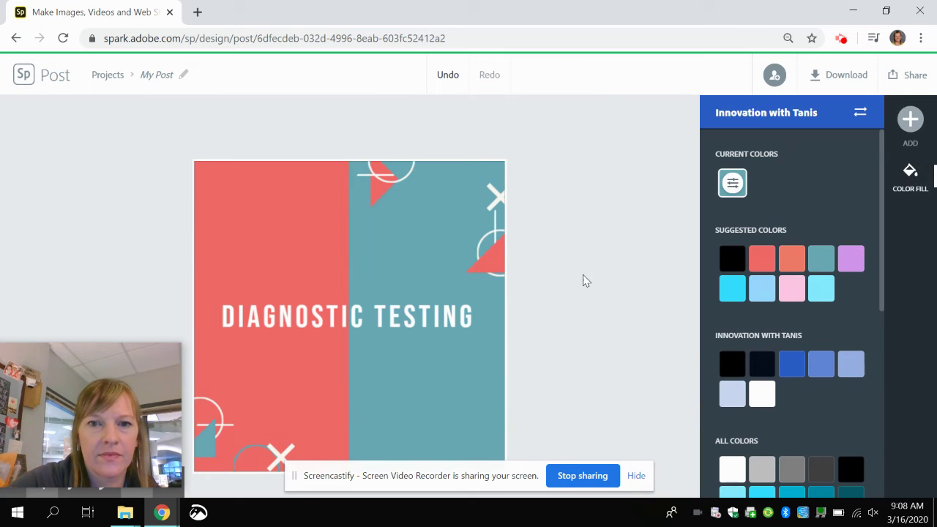
{"action": "left_click", "coordinate": [584, 277]}
Break the DIAGNOSTIC TESTING title into two lines before 'Testing'
{"action": "left_click", "coordinate": [359, 316]}
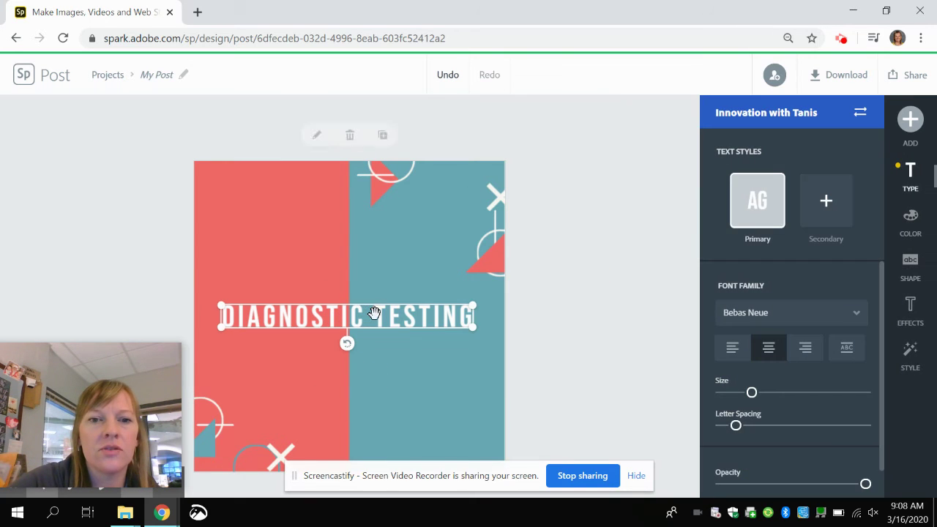
{"action": "left_click", "coordinate": [376, 314]}
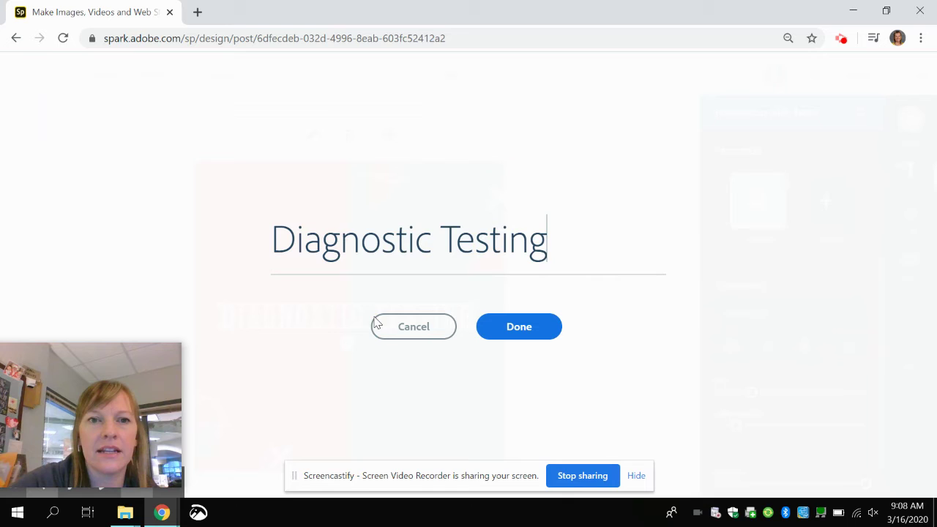
{"action": "left_click", "coordinate": [447, 228]}
{"action": "key", "text": "Return"}
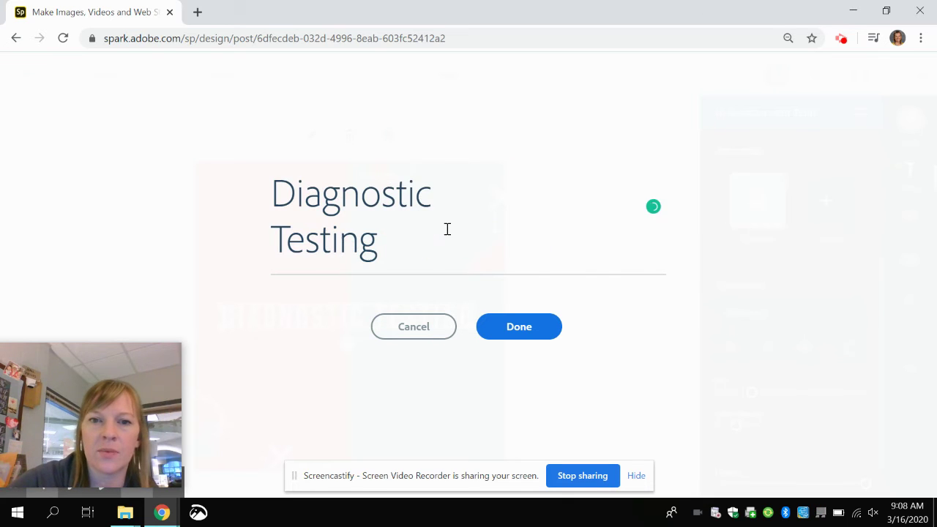
Scale up the two-line DIAGNOSTIC TESTING title so it fills more of the square canvas
{"action": "left_click", "coordinate": [505, 326]}
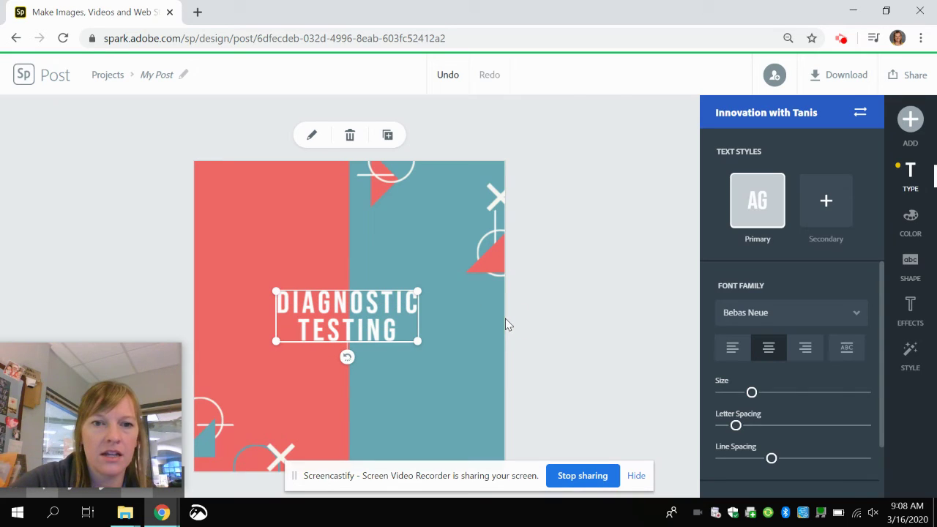
{"action": "left_click_drag", "start_coordinate": [417, 291], "coordinate": [363, 331]}
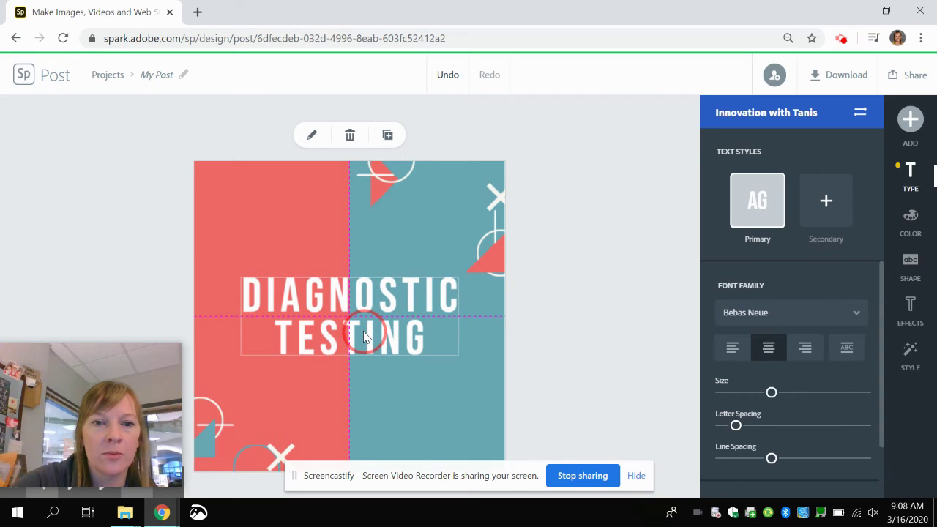
{"action": "left_click", "coordinate": [442, 409]}
{"action": "left_click", "coordinate": [578, 368]}
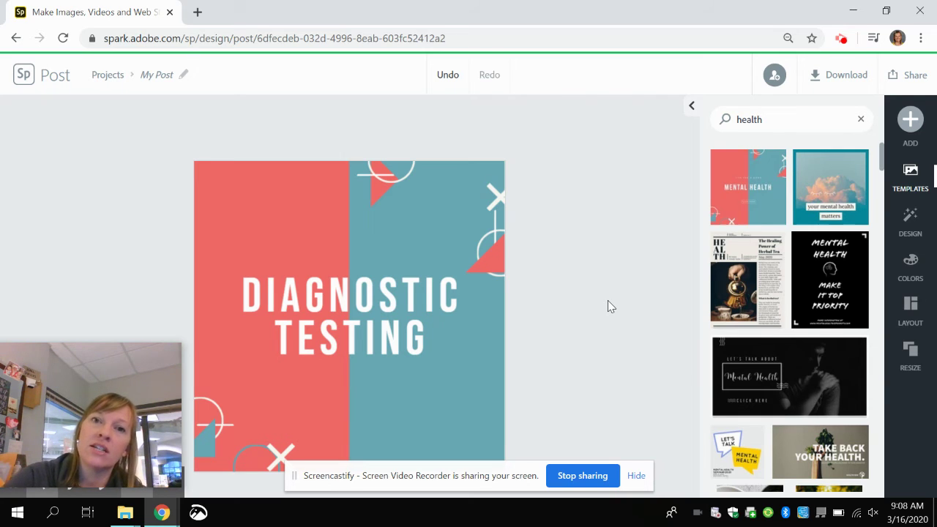
Export the DIAGNOSTIC TESTING post as a PNG with the Solid color background option
{"action": "left_click", "coordinate": [552, 258]}
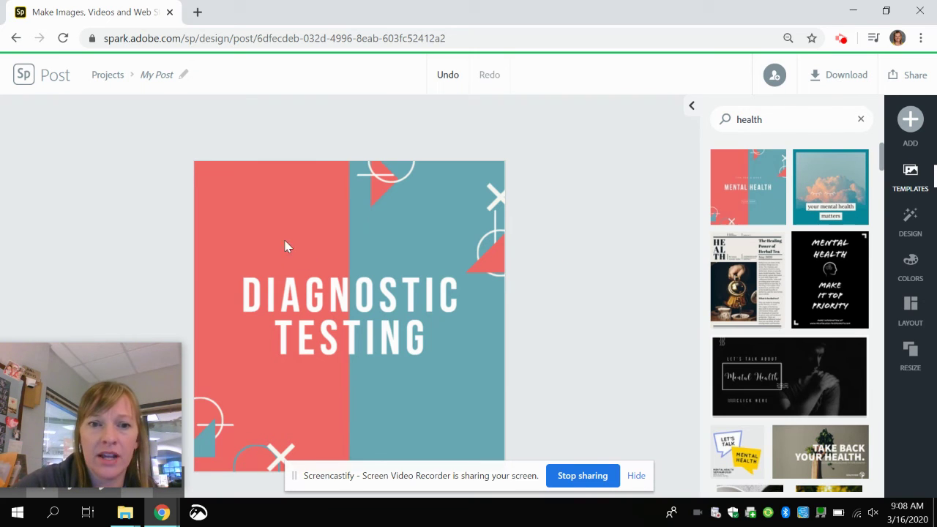
{"action": "left_click", "coordinate": [842, 76]}
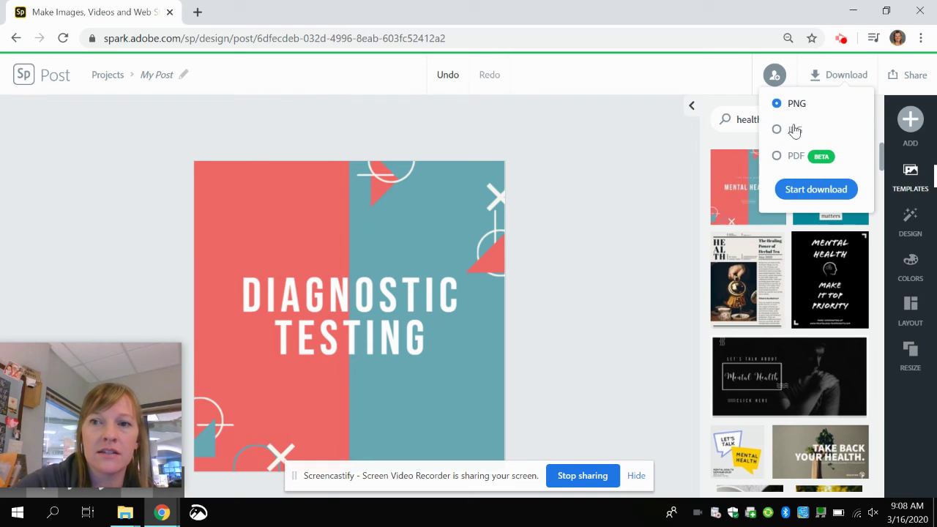
{"action": "left_click", "coordinate": [795, 192]}
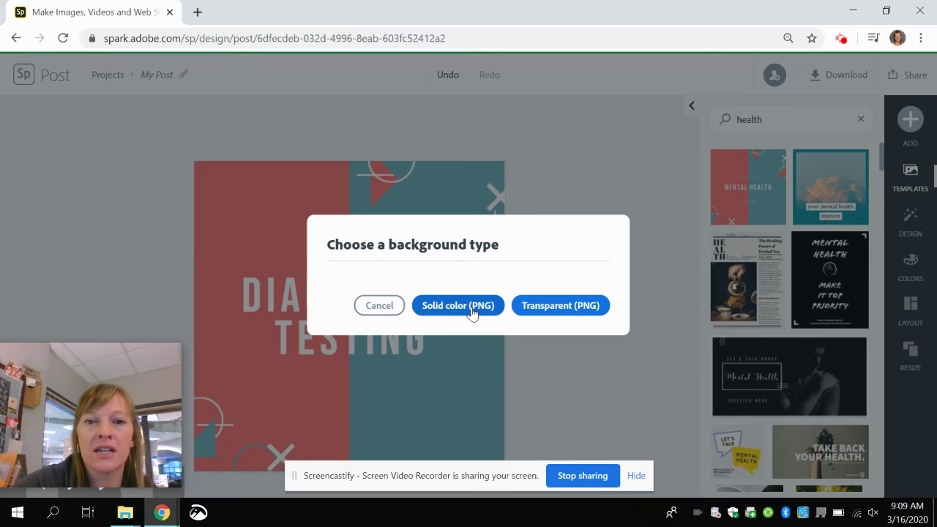
{"action": "left_click", "coordinate": [472, 313]}
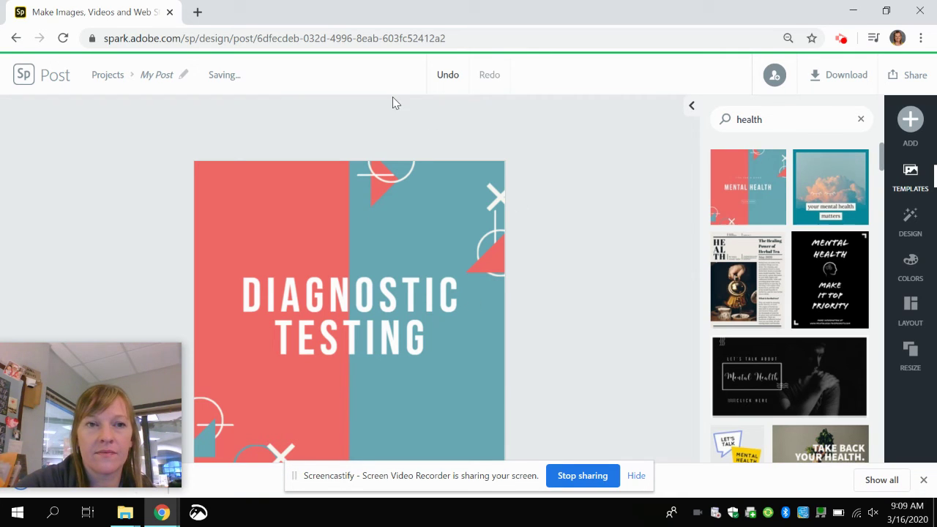
In a new tab, open the North Star Medical Clinic site from the Google Sites home page
{"action": "left_click", "coordinate": [198, 14]}
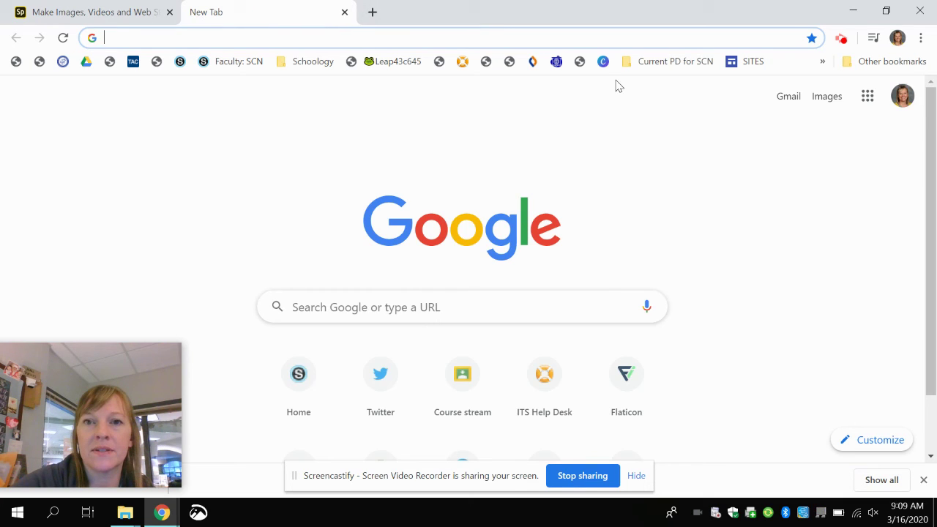
{"action": "left_click", "coordinate": [755, 63]}
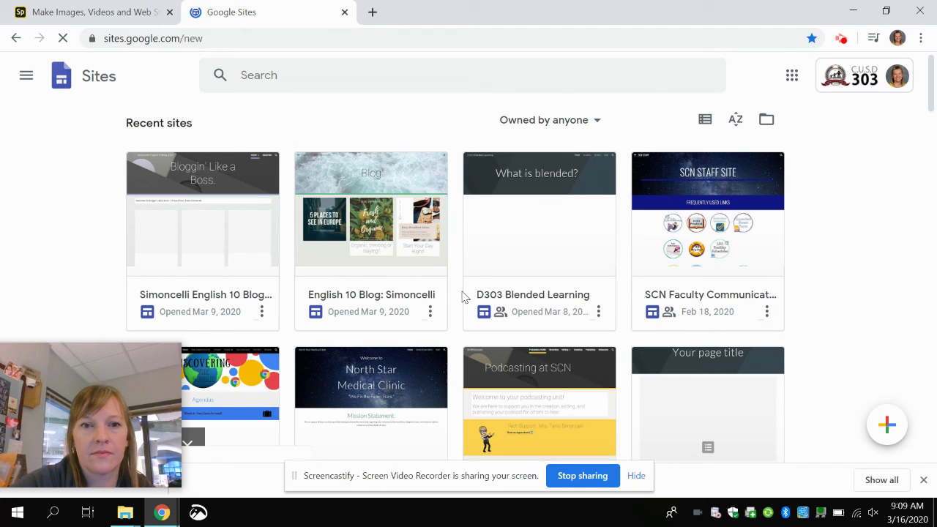
{"action": "scroll", "coordinate": [612, 234], "scroll_direction": "down", "scroll_amount": 3}
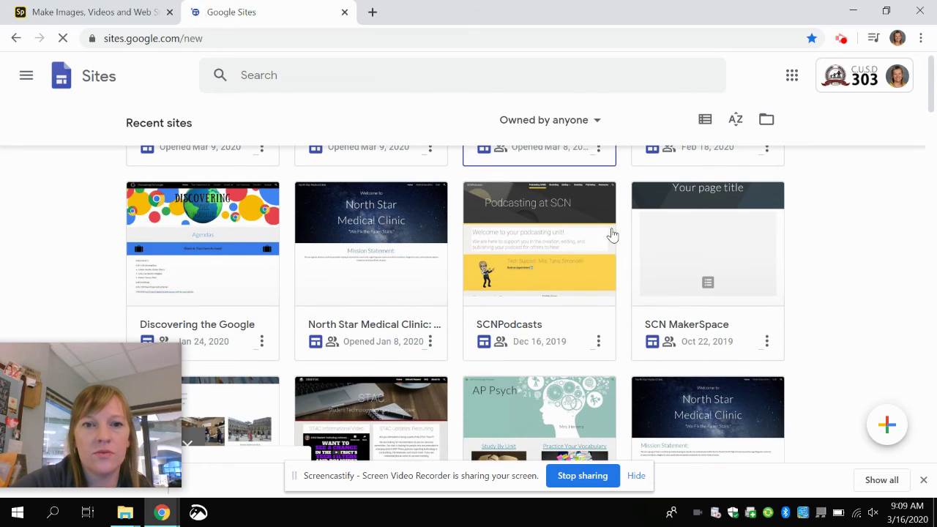
{"action": "left_click", "coordinate": [361, 262]}
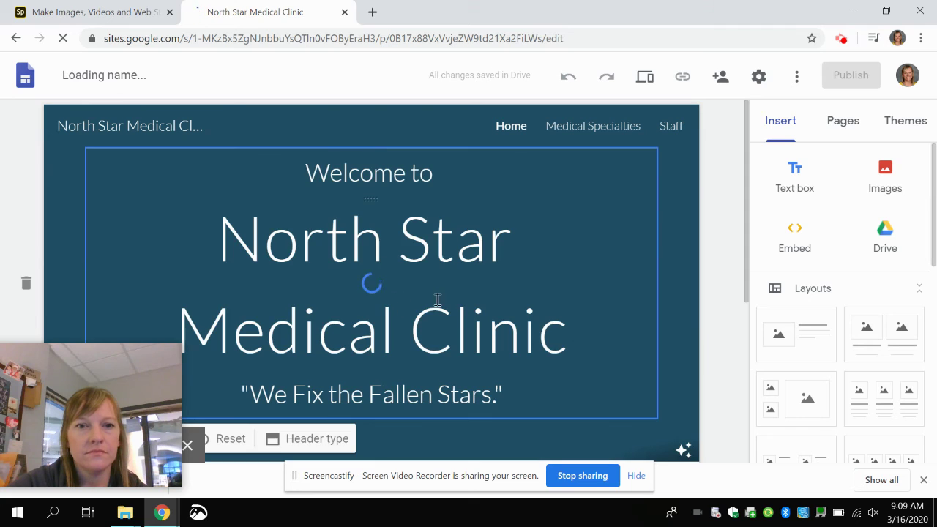
Upload My Post.png from the Downloads folder into the empty section under Mission Statement
{"action": "scroll", "coordinate": [446, 299], "scroll_direction": "down", "scroll_amount": 4}
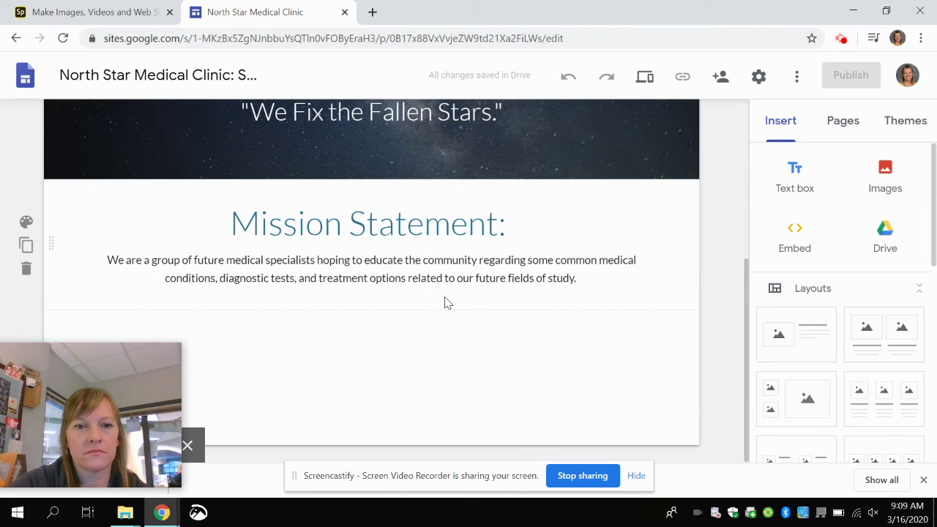
{"action": "double_click", "coordinate": [390, 354]}
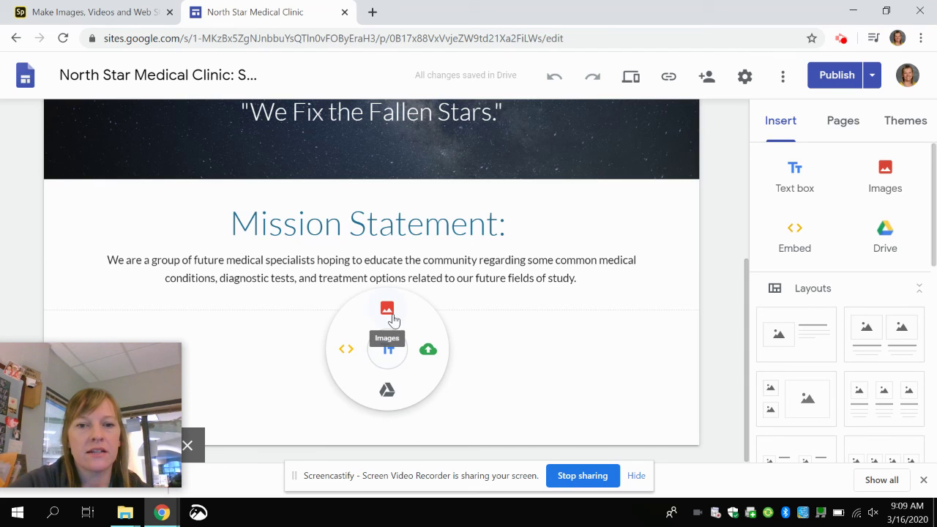
{"action": "left_click", "coordinate": [428, 351]}
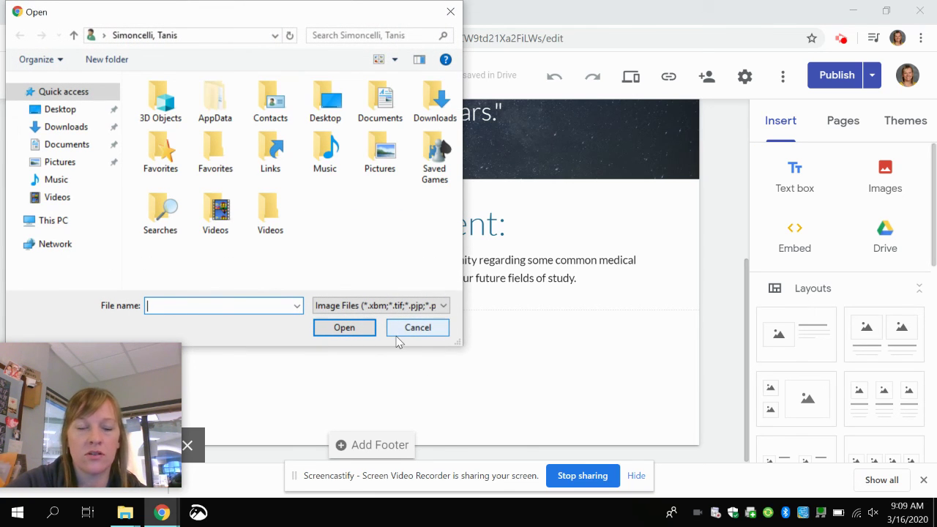
{"action": "left_click", "coordinate": [66, 127]}
{"action": "scroll", "coordinate": [254, 201], "scroll_direction": "down", "scroll_amount": 1}
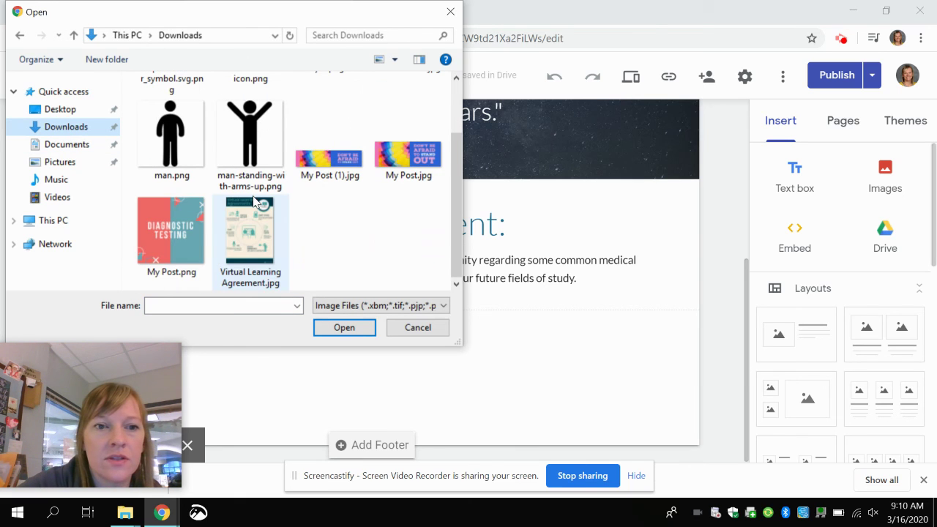
{"action": "left_click", "coordinate": [179, 237]}
{"action": "left_click", "coordinate": [341, 327]}
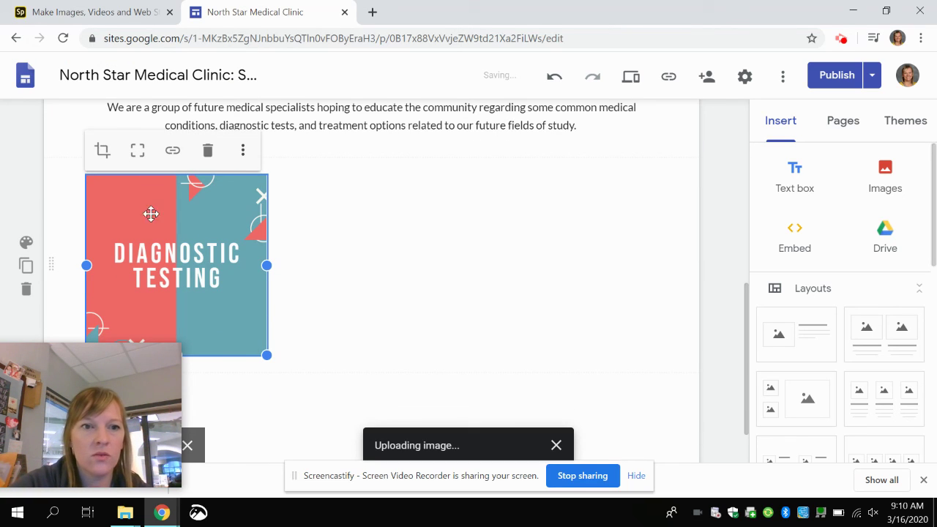
Make the DIAGNOSTIC TESTING image link to the site's Medical Specialties page
{"action": "left_click", "coordinate": [172, 152]}
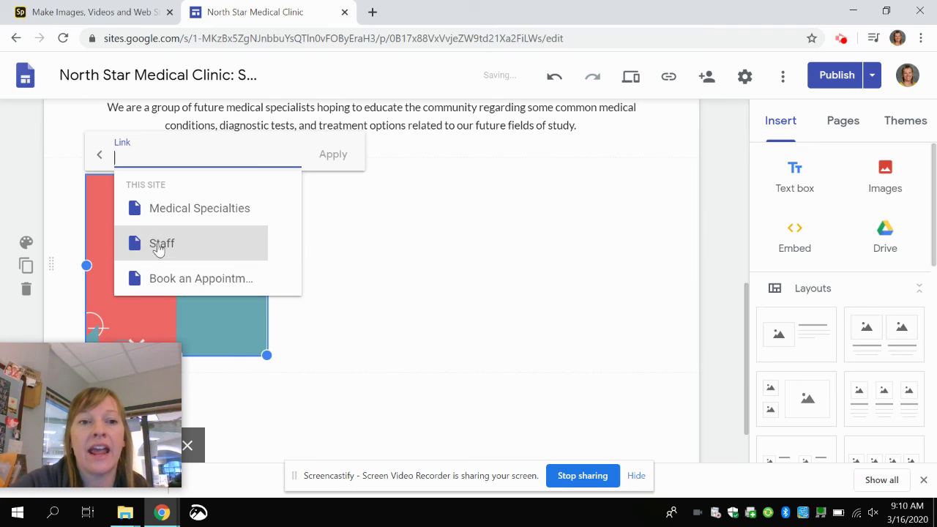
{"action": "left_click", "coordinate": [196, 212]}
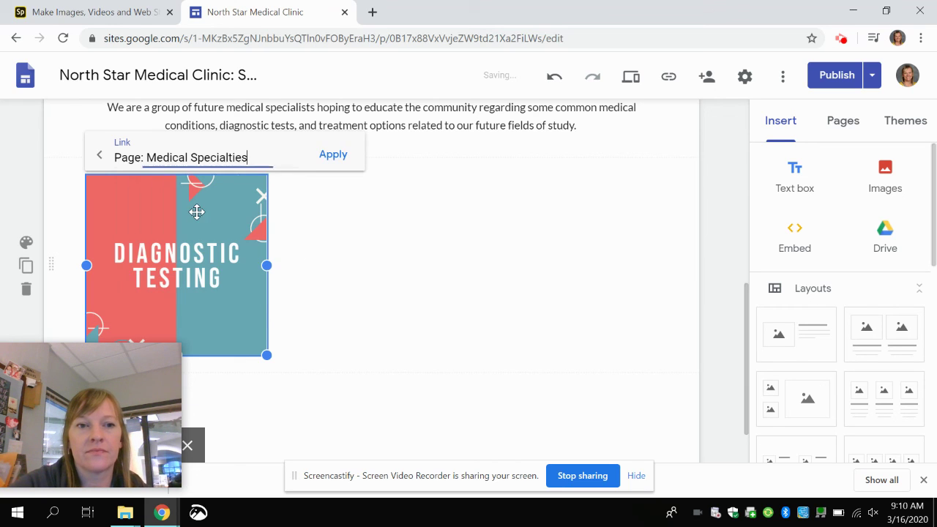
{"action": "left_click", "coordinate": [332, 156]}
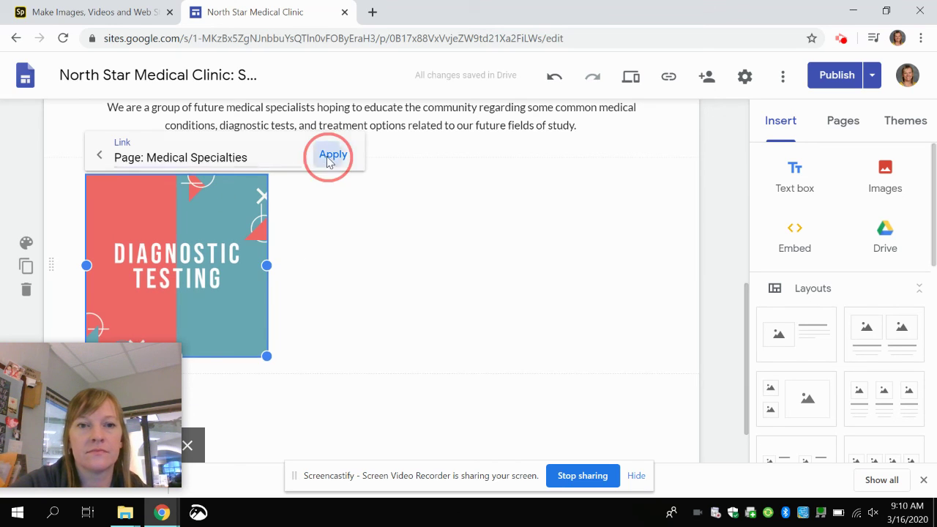
{"action": "left_click", "coordinate": [428, 349]}
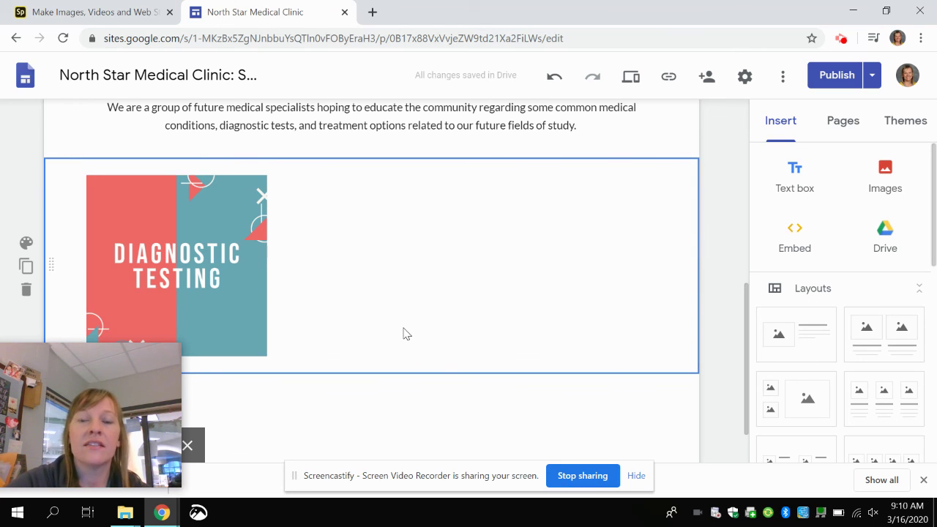